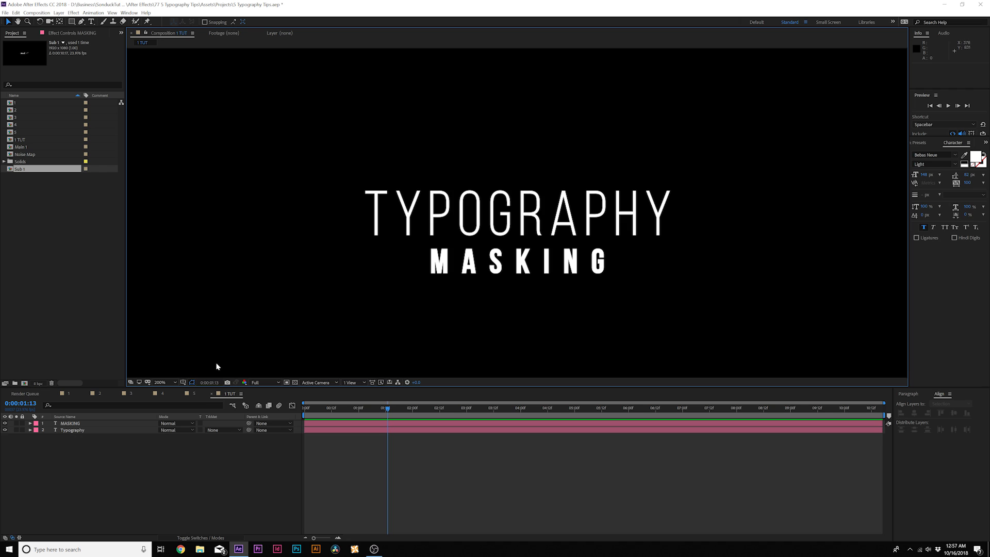
Animate the Typography layer rising to its current place from lower down, with Position keyframes at 0:00 and about 1:01.
left_click(73, 431)
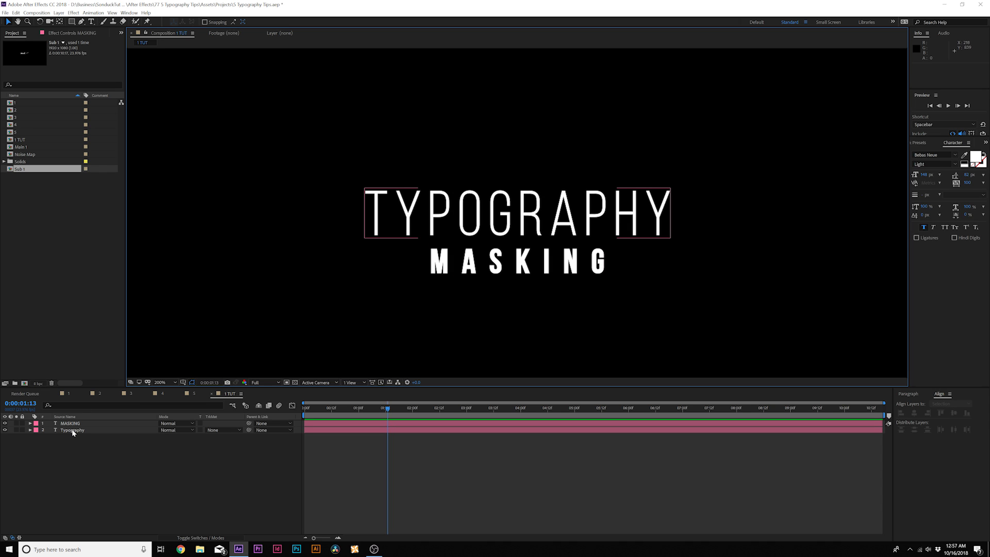
left_click(73, 433)
left_click(304, 411)
key("p")
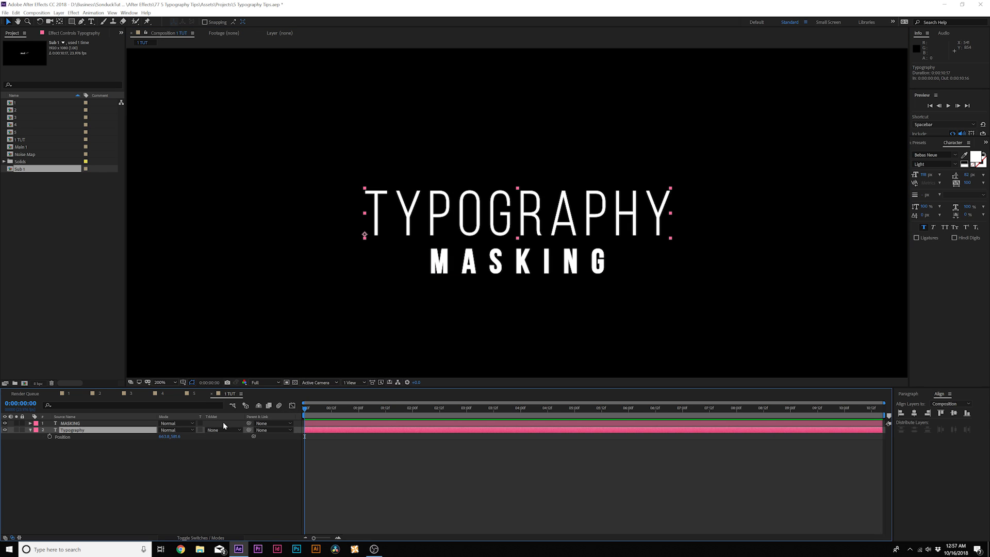
left_click(50, 437)
left_click_drag(305, 437, 361, 439)
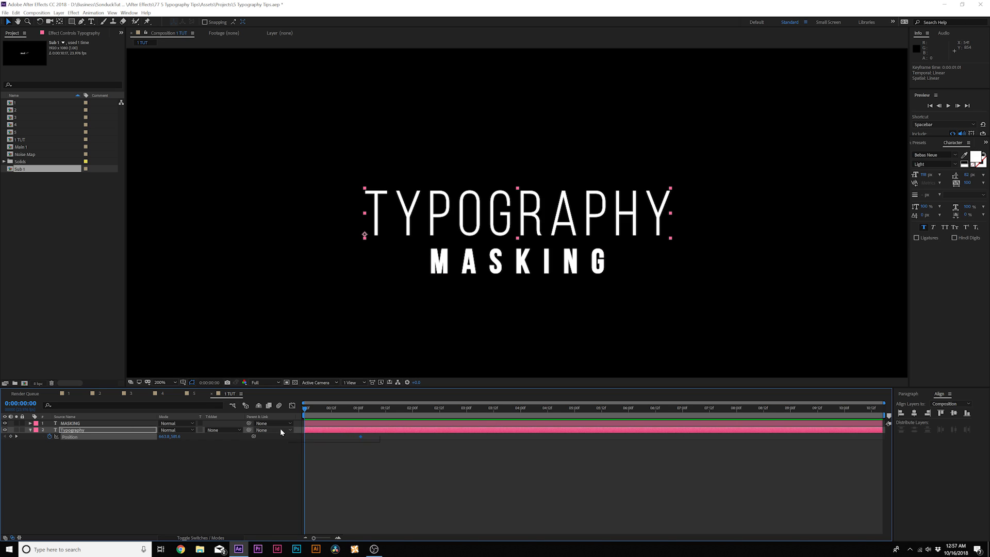
left_click_drag(174, 438, 225, 437)
left_click(250, 487)
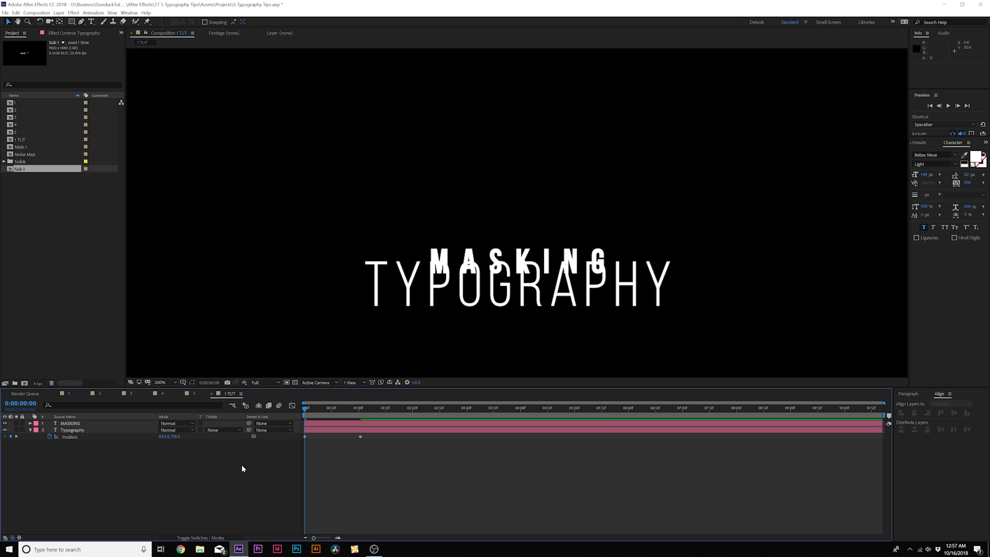
Animate the MASKING layer dropping to its current place from higher up, with Position keyframes at 0:00 and about 1:01.
left_click(73, 423)
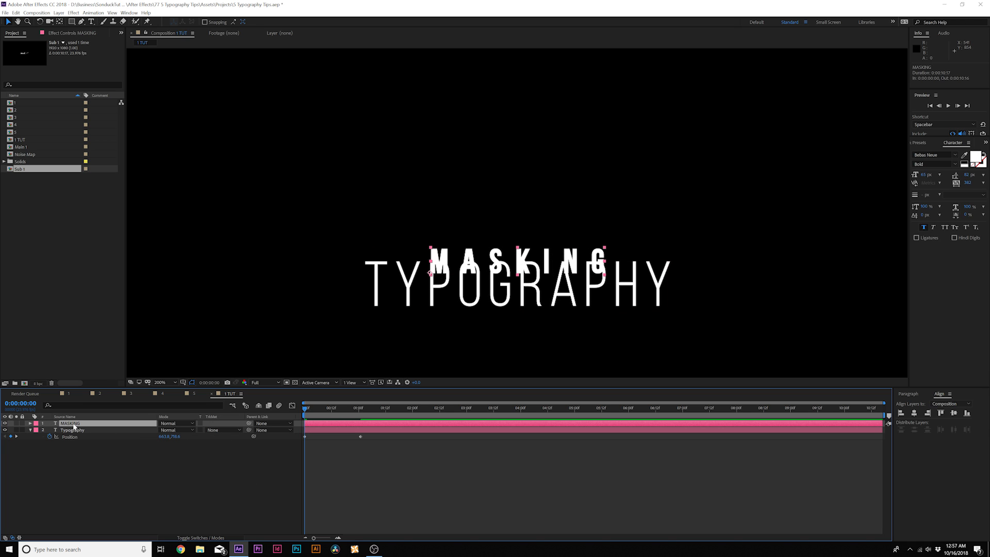
key("p")
left_click(70, 430)
left_click_drag(305, 430, 360, 429)
left_click_drag(176, 429, 127, 430)
left_click(211, 450)
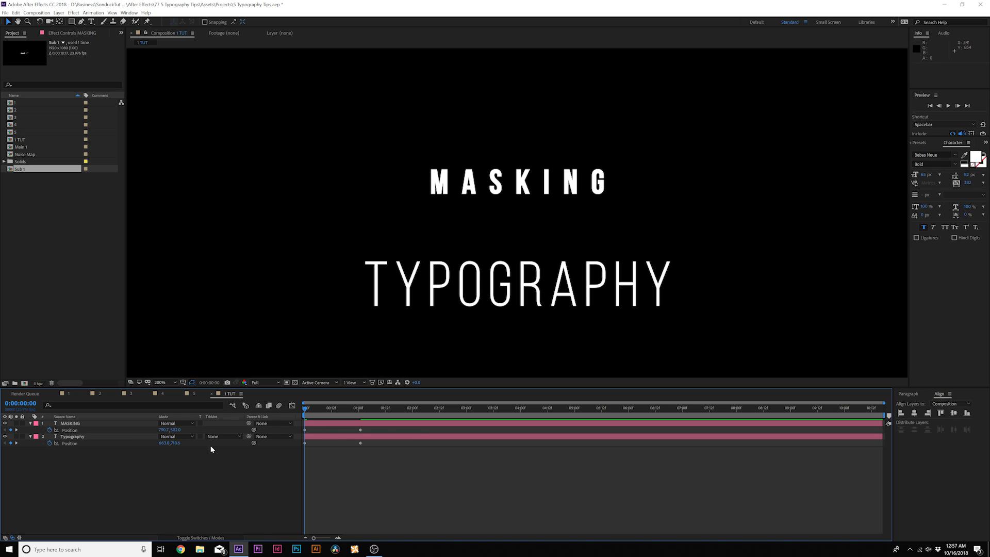
Collapse the keyframed properties and enable motion blur on the MASKING and Typography layers and for the composition.
left_click_drag(310, 409, 283, 463)
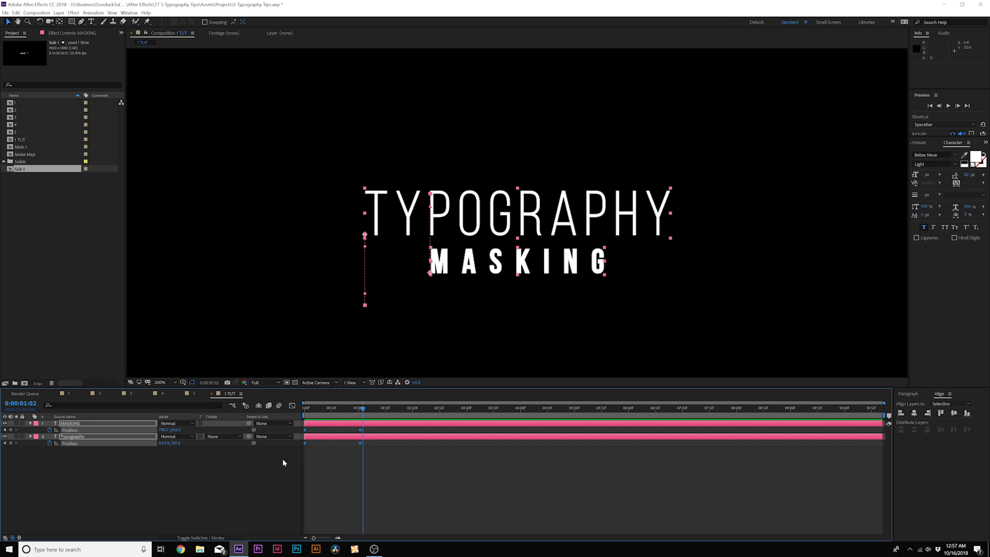
key("u")
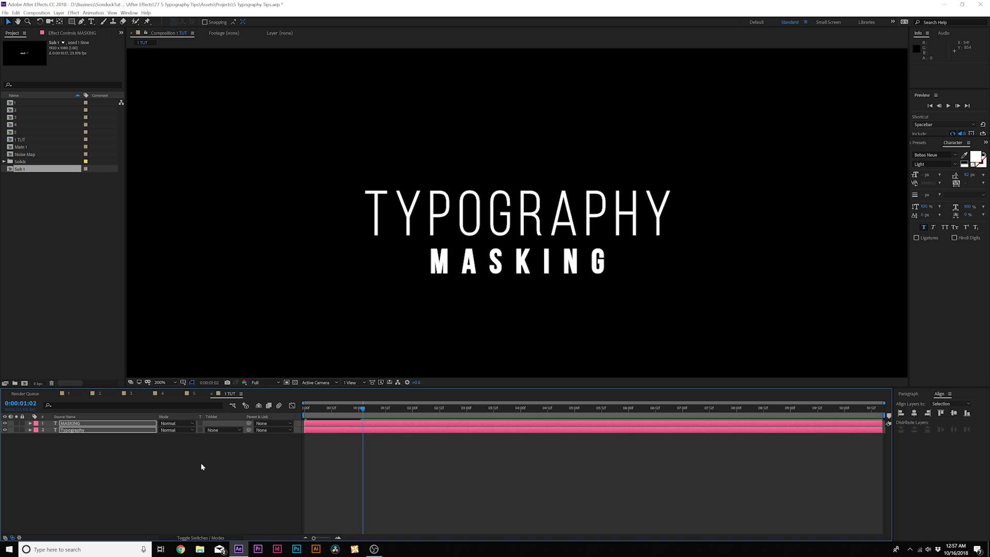
left_click(201, 467)
left_click(200, 538)
left_click(190, 424)
left_click(190, 430)
left_click(268, 405)
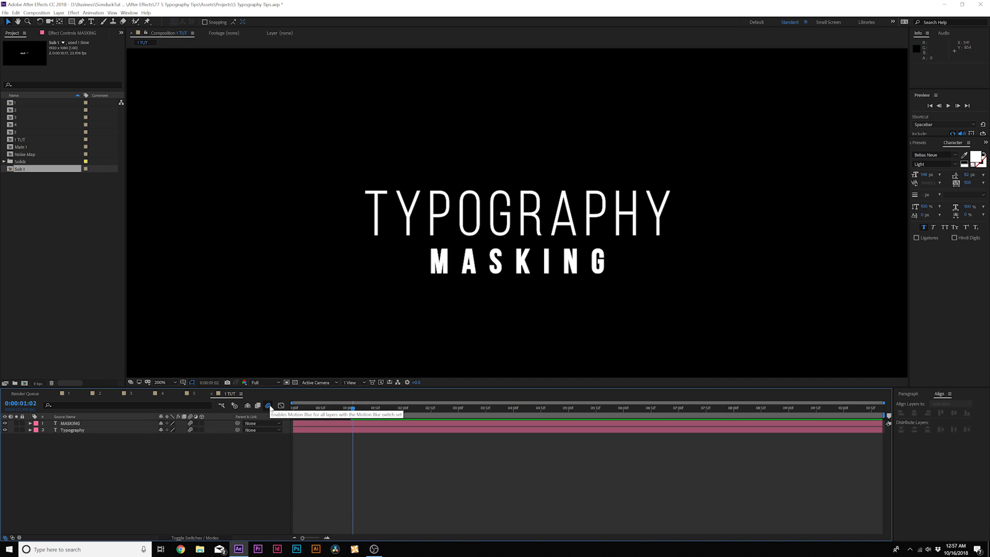
Pre-compose the Typography layer as "Main Title 1", moving all attributes into the new composition.
left_click(72, 431)
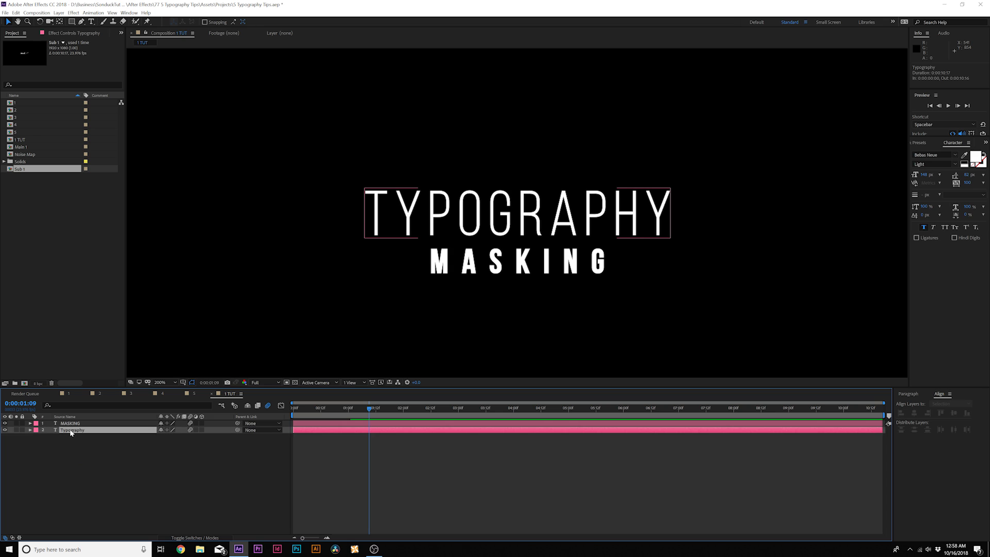
left_click(59, 13)
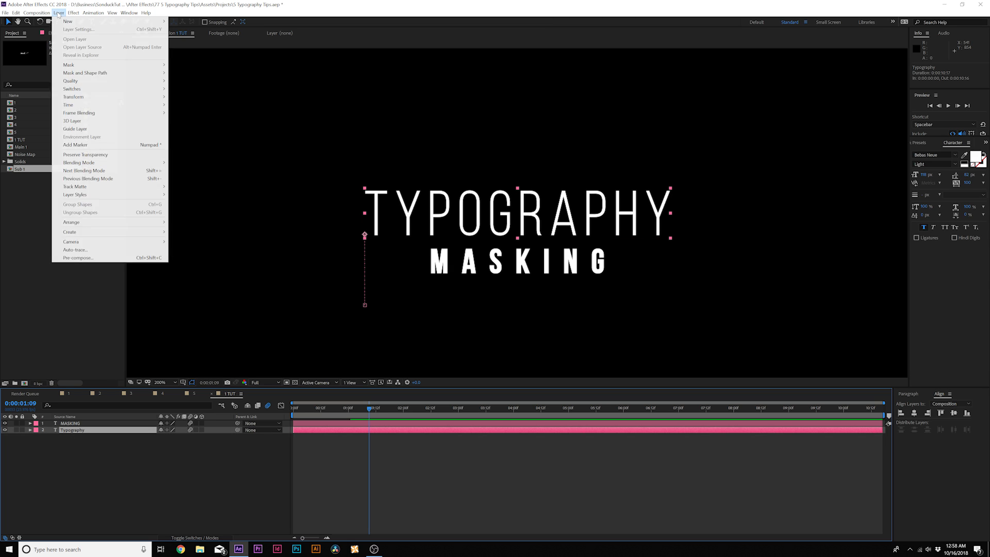
left_click(85, 258)
type("Main Titl")
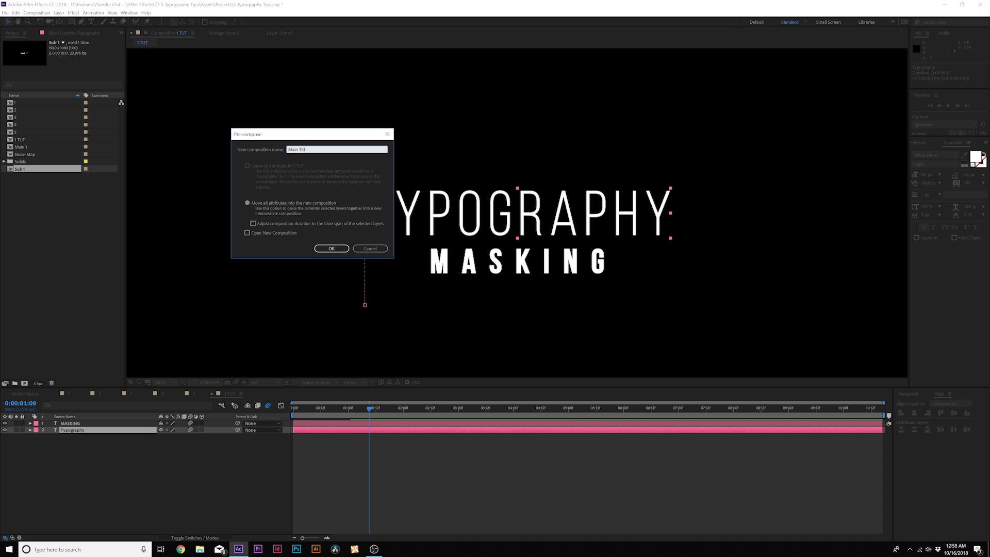
type("e 1")
key("Return")
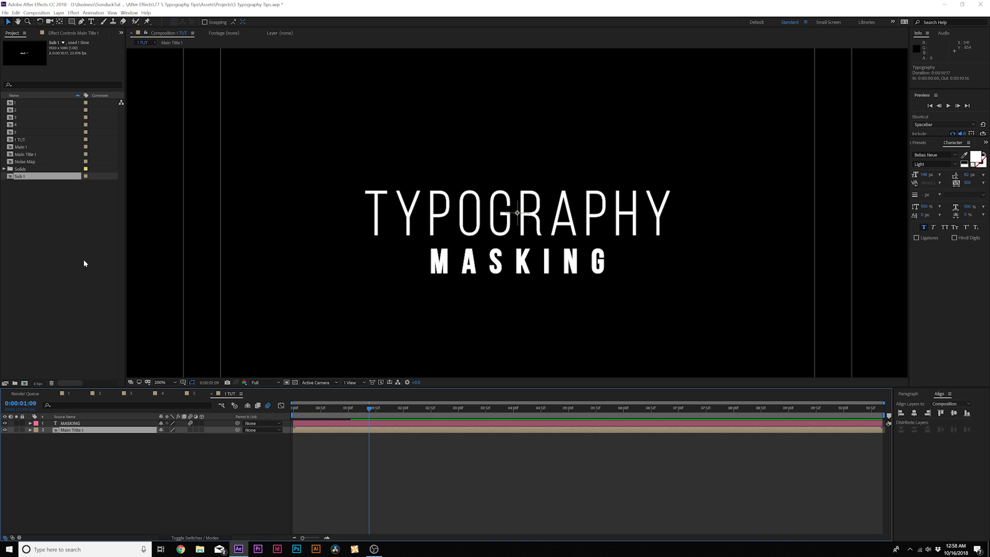
Pre-compose the MASKING layer as "Subtitle 1".
left_click(79, 423)
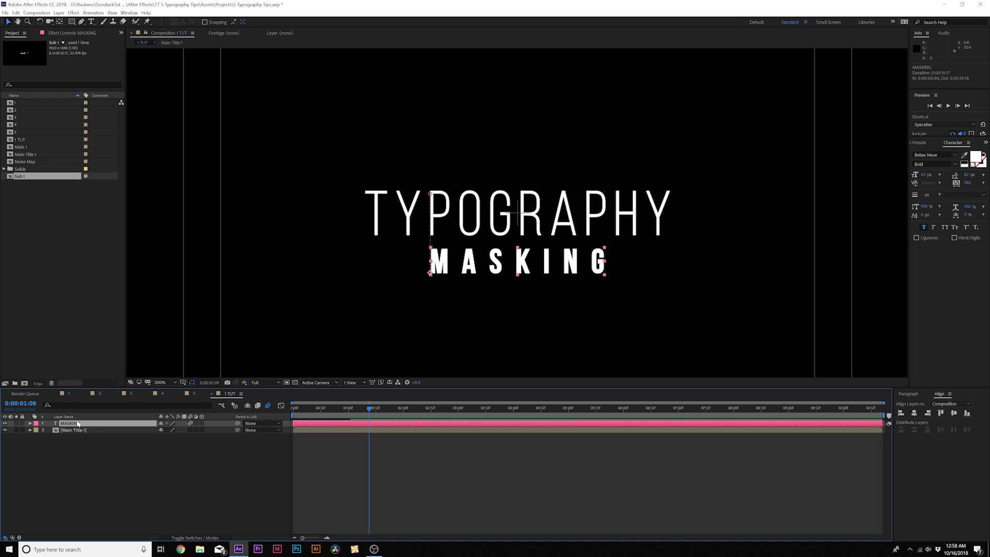
key("ctrl+shift+c")
type("Subtitle 1")
key("Return")
Draw a rectangular mask on the Main Title 1 layer enclosing TYPOGRAPHY, with its lower edge just above MASKING.
left_click(72, 23)
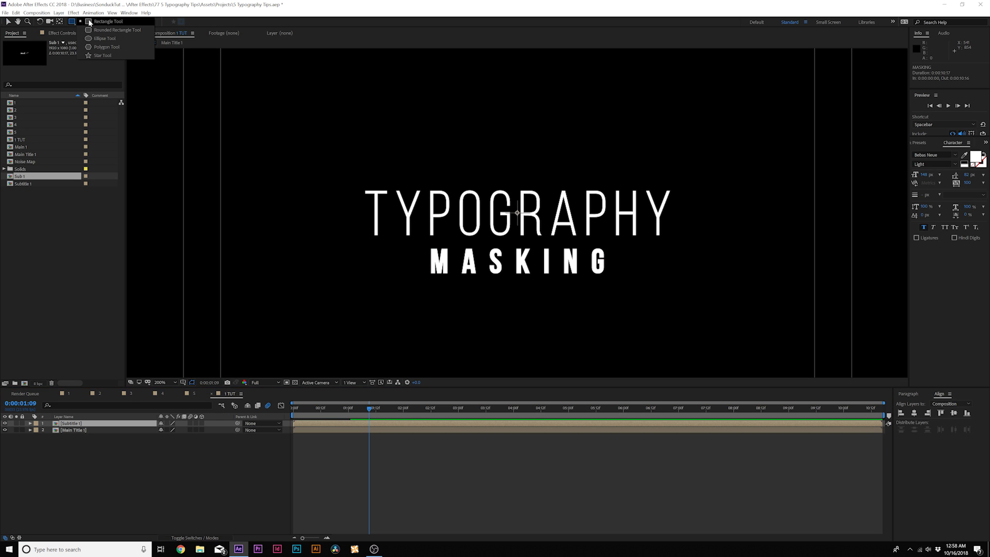
left_click(109, 22)
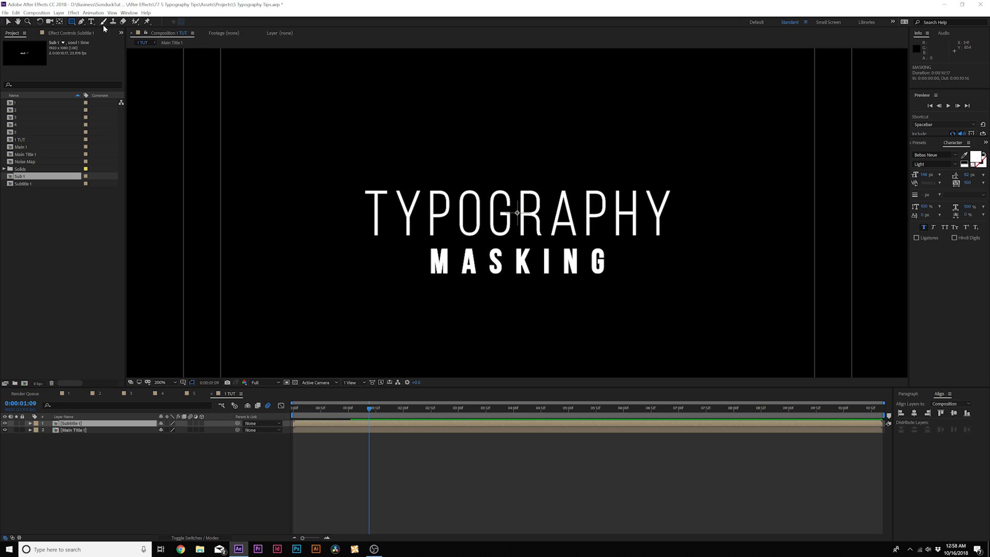
left_click(72, 432)
left_click_drag(329, 243, 706, 178)
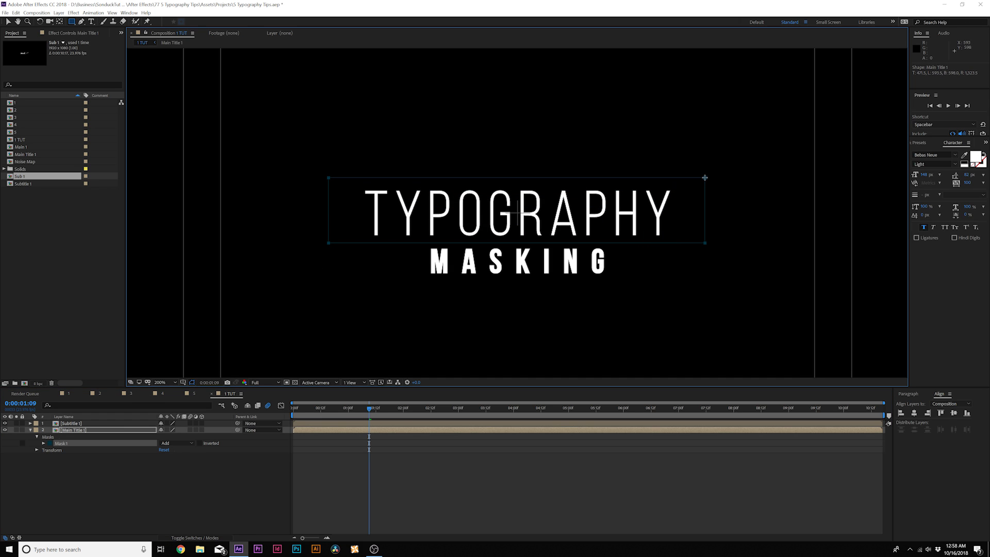
Copy the Main Title 1 mask onto the Subtitle 1 layer, set the copy's mode to Subtract, and preview the animation.
left_click(72, 444)
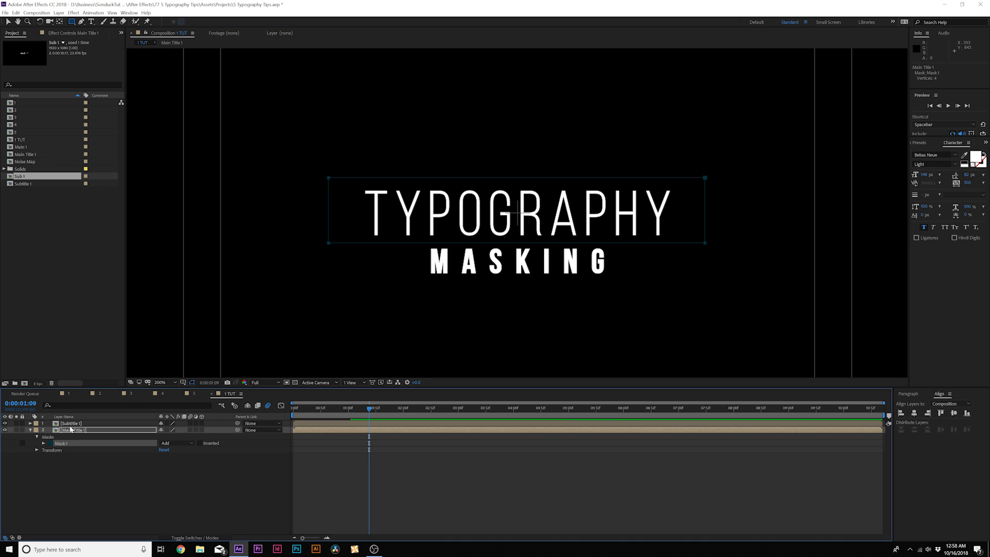
left_click(70, 423)
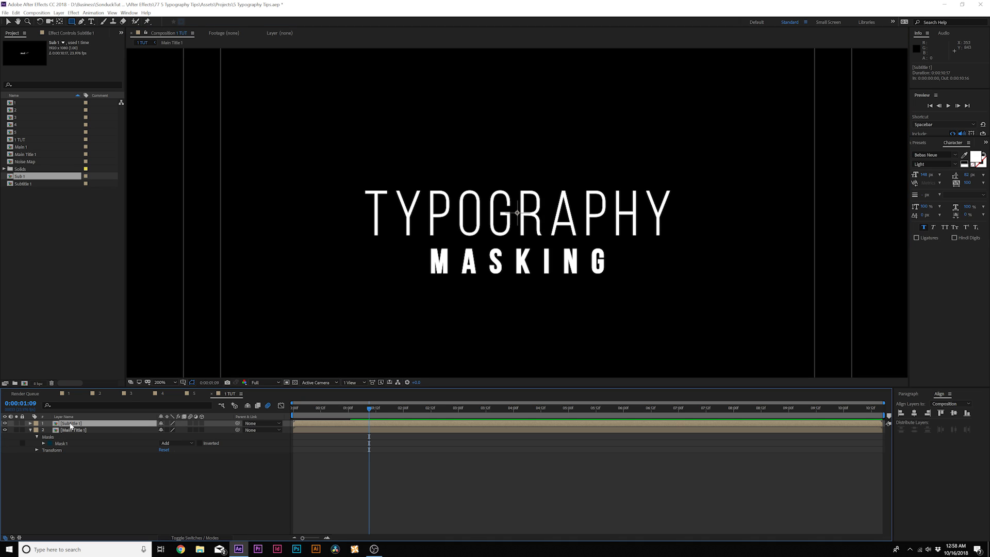
key("Return")
key("m")
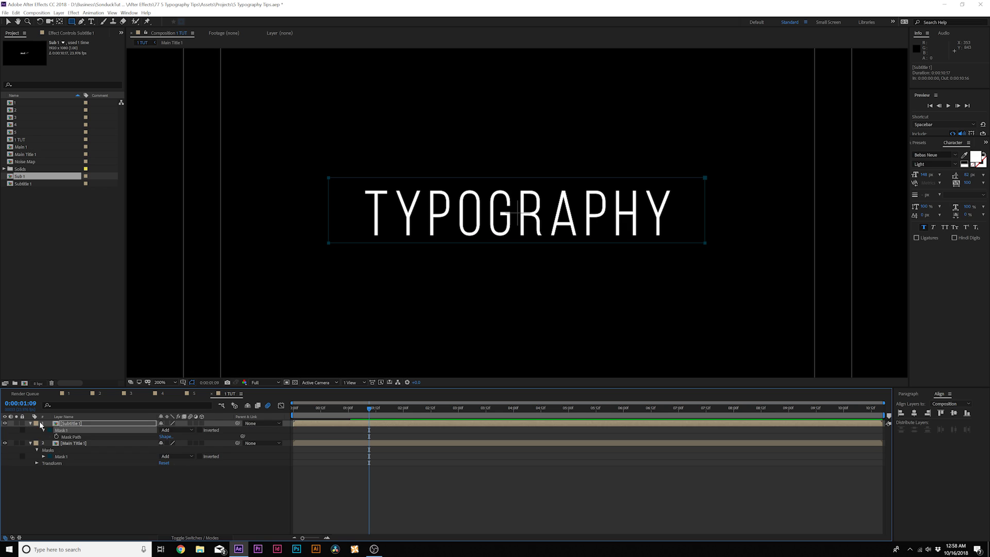
left_click(176, 432)
left_click(177, 453)
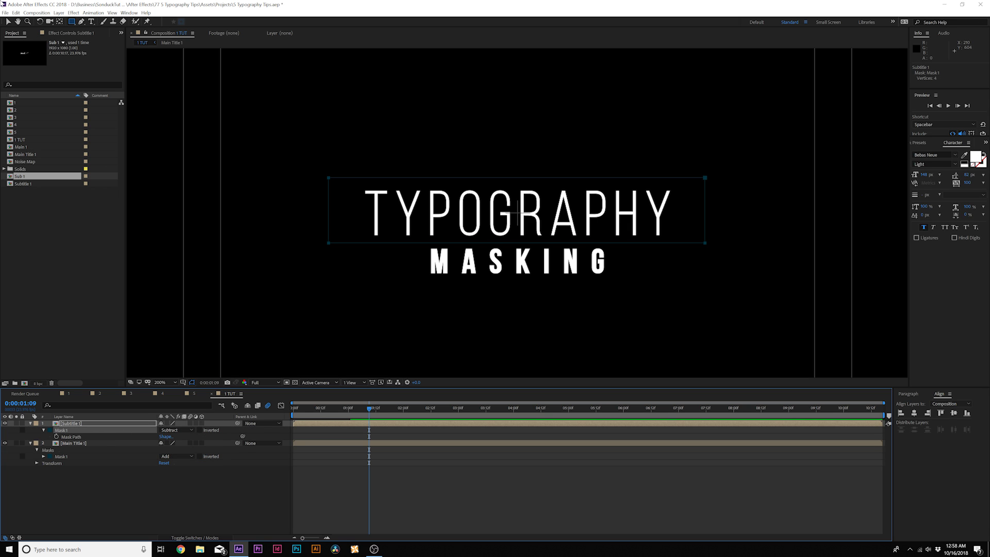
key("v")
key("space")
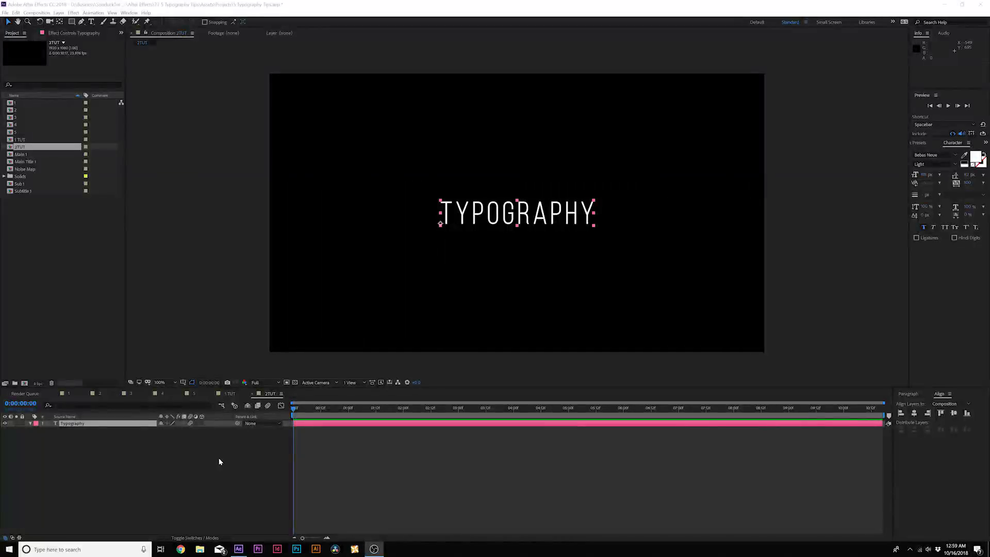
With no layer selected, draw a white square shape just before the T of TYPOGRAPHY in the 2TUT composition.
left_click(219, 462)
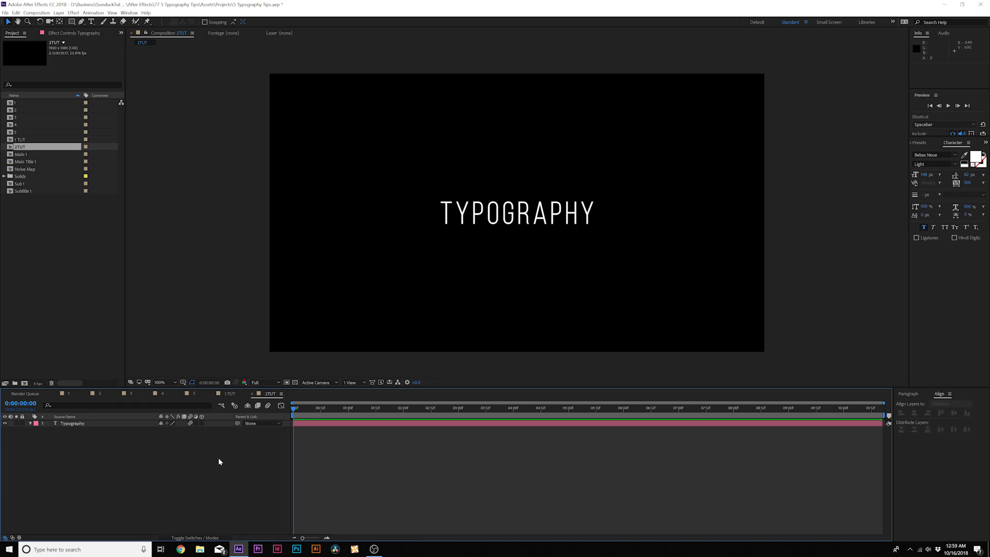
left_click(72, 22)
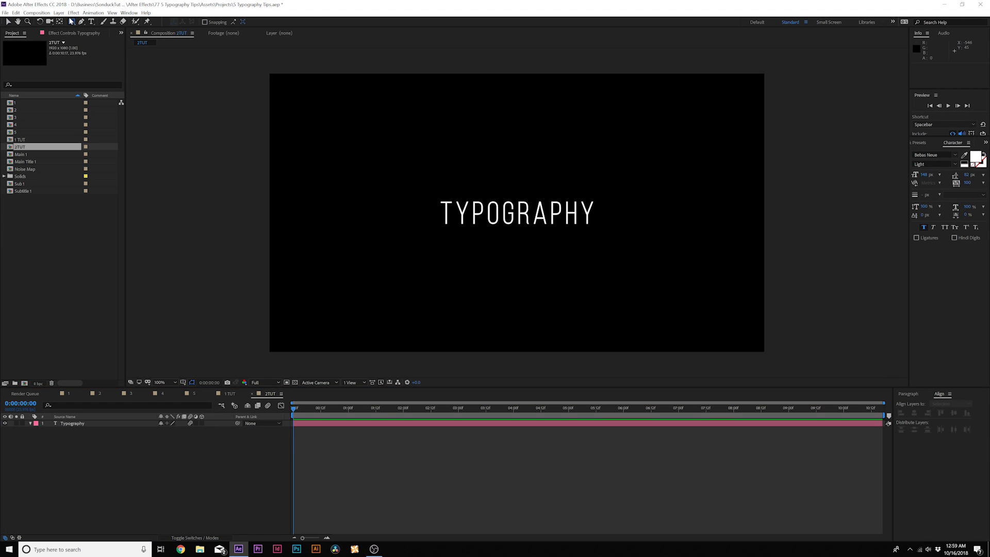
left_click(101, 23)
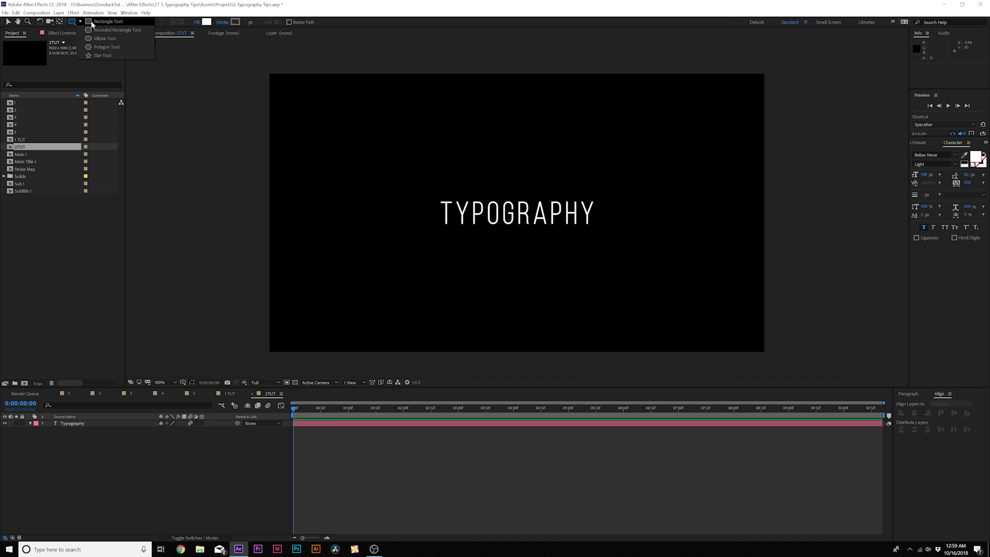
left_click(102, 21)
left_click(76, 21)
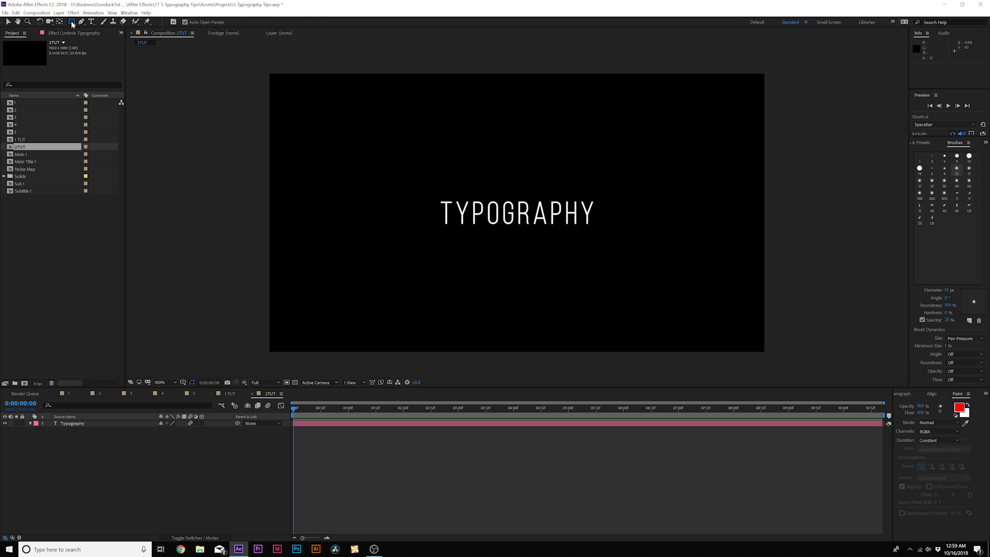
left_click(91, 23)
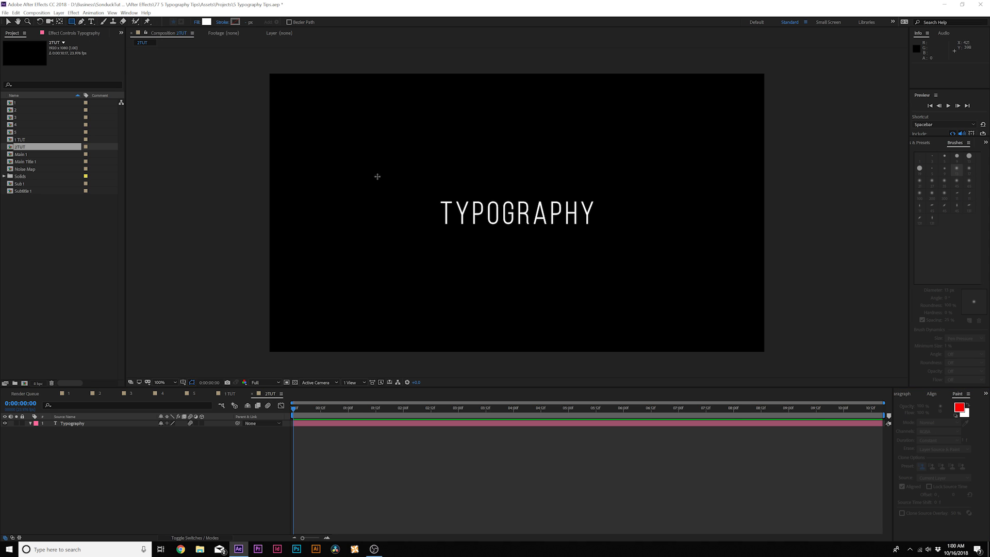
mouse_move(406, 192)
left_mouse_down()
mouse_move(422, 228)
mouse_move(449, 229)
mouse_move(441, 225)
left_mouse_up()
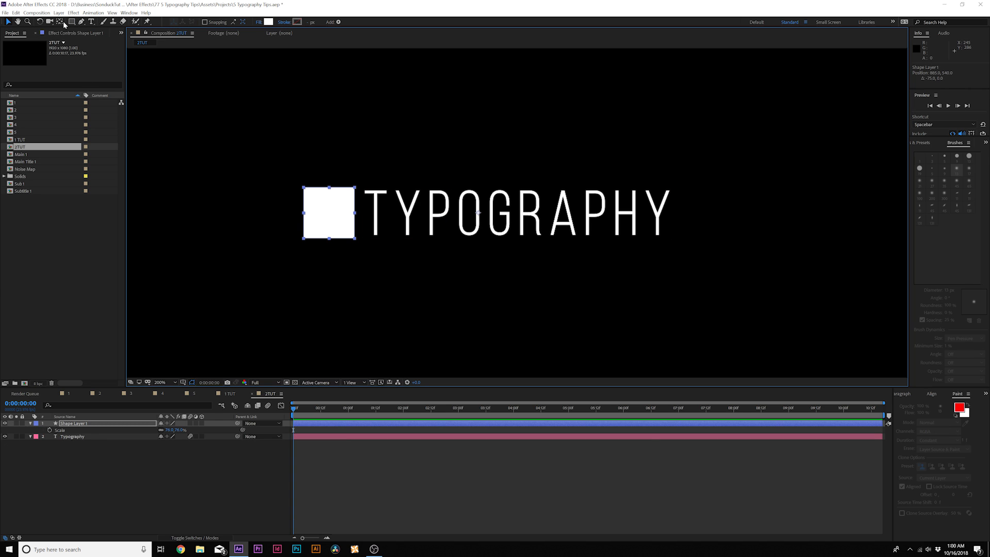
Center the square shape layer's anchor point in its layer content.
left_click(56, 14)
mouse_move(109, 97)
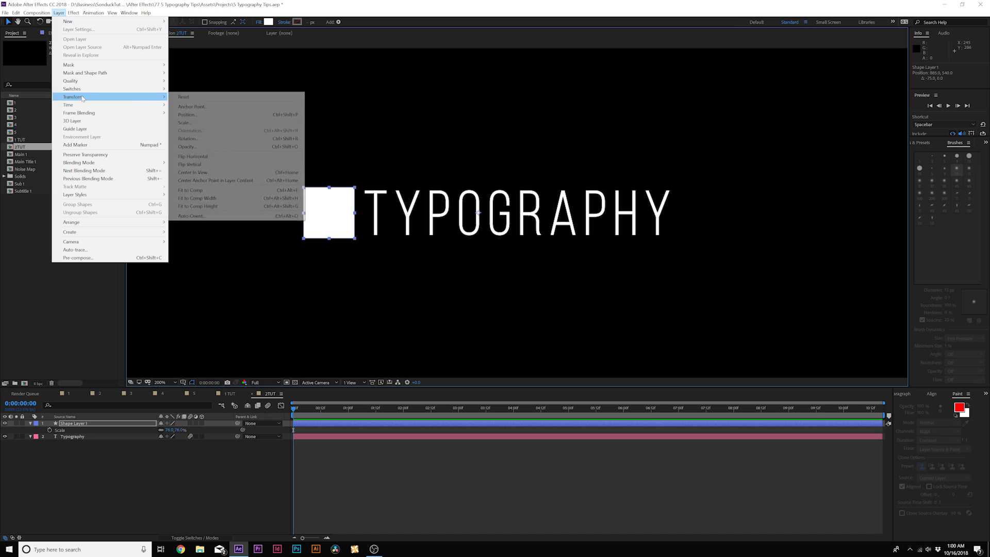
left_click(198, 184)
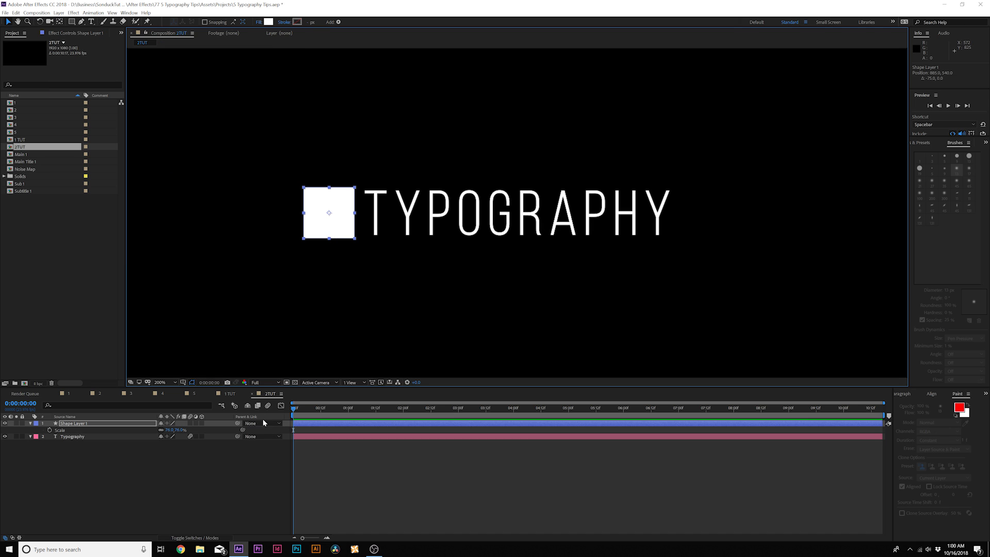
Keyframe the square's Position from just after the Y of TYPOGRAPHY at 0:00 to just before the T at 1:14.
left_click(84, 425)
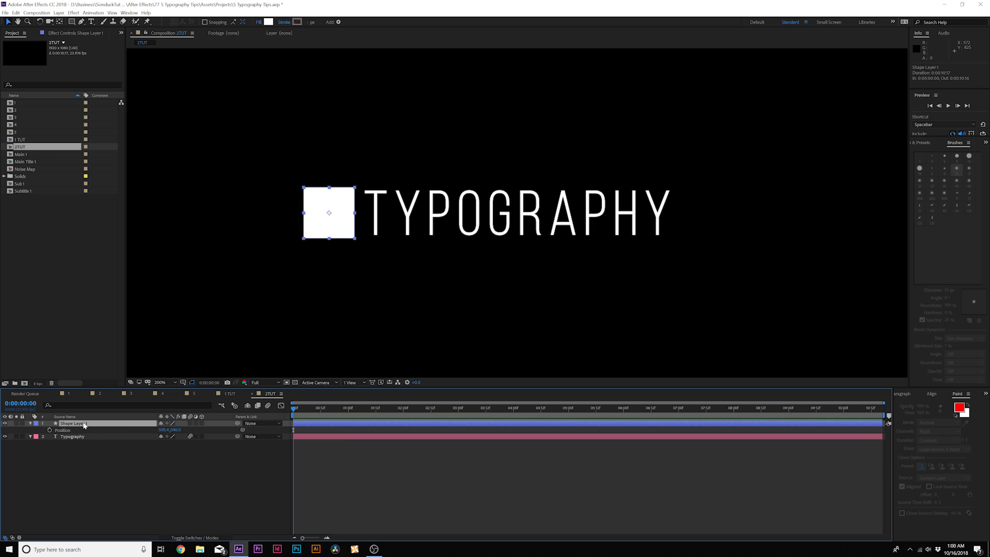
left_click(50, 430)
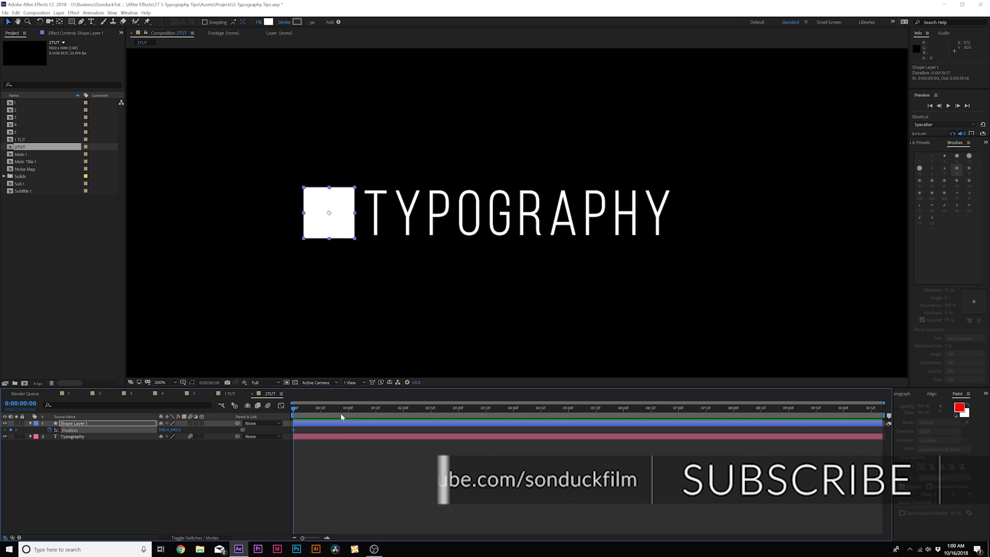
left_click_drag(331, 216, 701, 231)
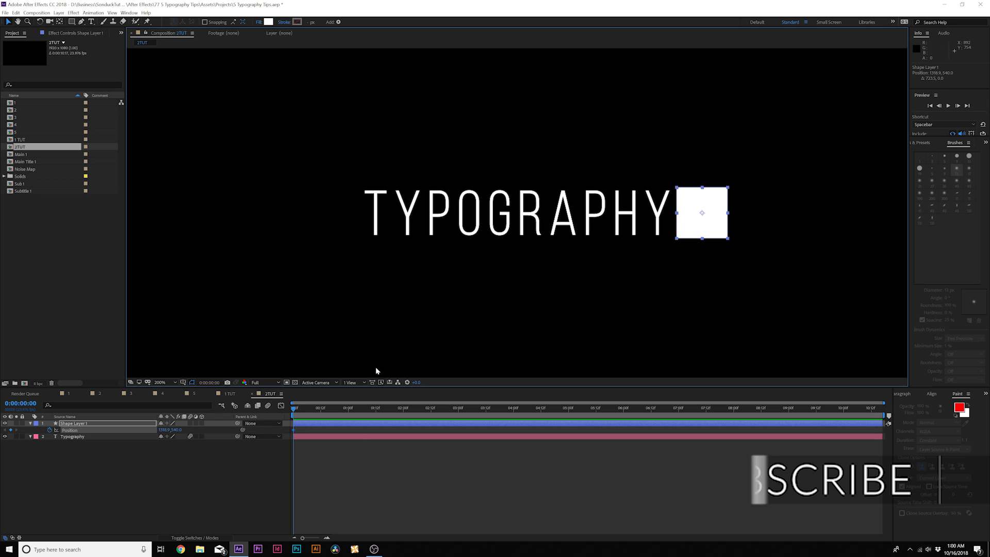
left_click_drag(309, 410, 381, 410)
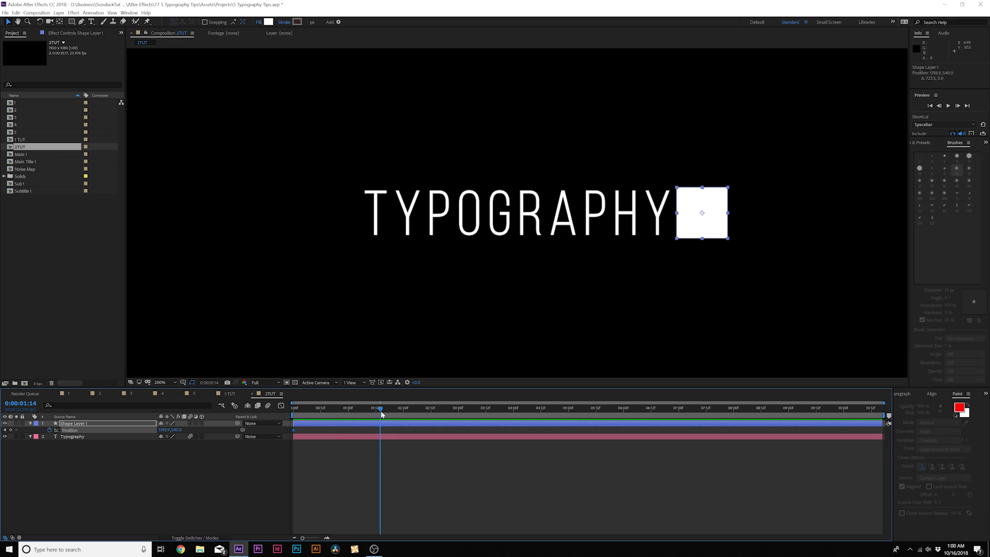
left_click_drag(701, 227, 325, 229)
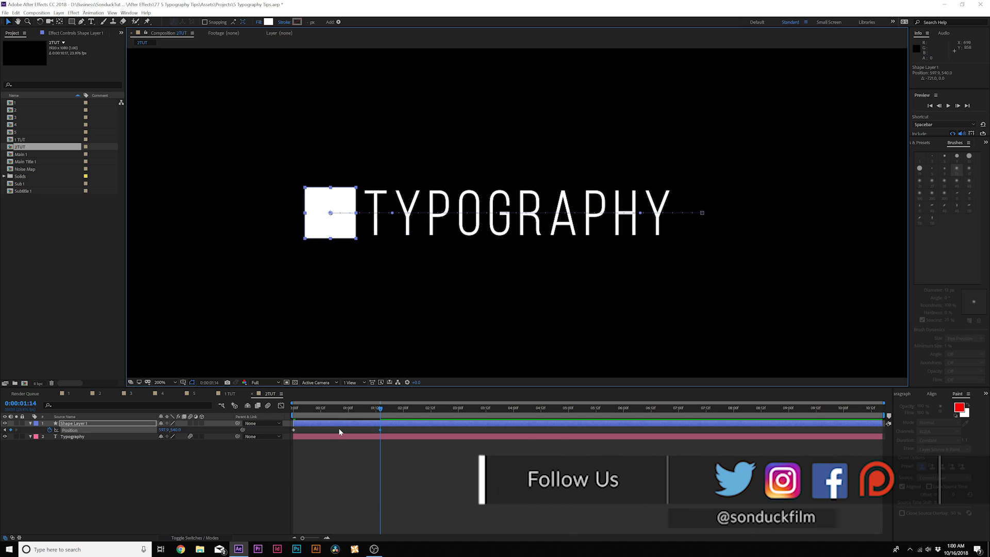
Keyframe the square's Scale from 0 at 0:00 up to full size at the beginning of its move.
left_click(235, 466)
left_click_drag(364, 409, 291, 409)
left_click(66, 424)
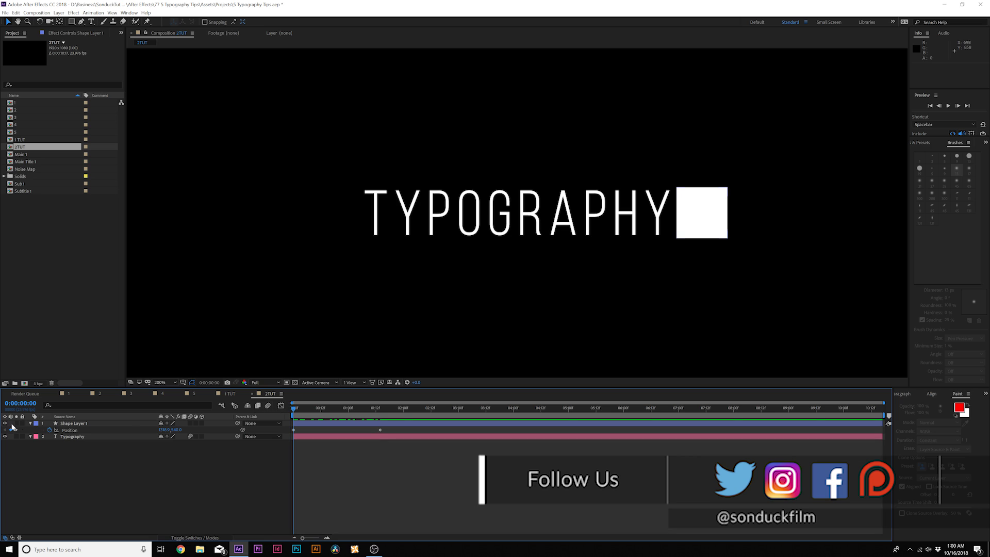
key("s")
left_click_drag(294, 429, 318, 410)
left_click(171, 431)
type("0")
left_click(241, 460)
key("ctrl+a")
key("p")
Draw a rectangular mask around the whole TYPOGRAPHY title on the Typography layer at 0:08 and keyframe its Mask Path.
left_click(71, 437)
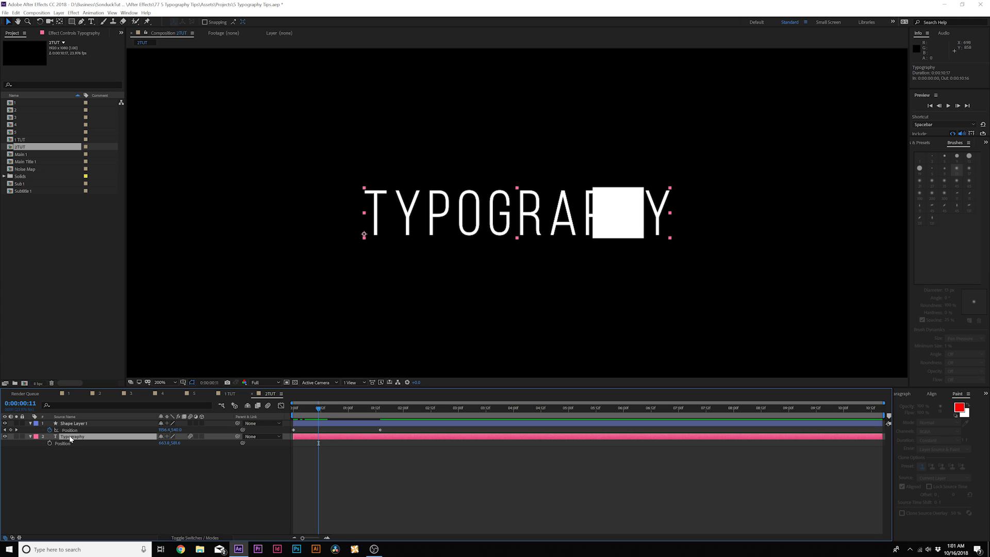
left_click(72, 21)
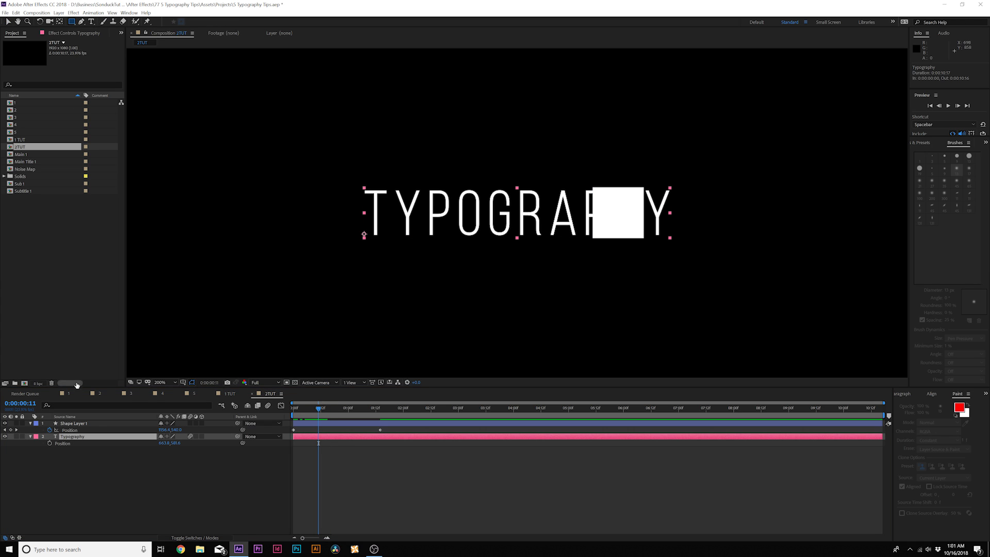
left_click_drag(312, 410, 312, 410)
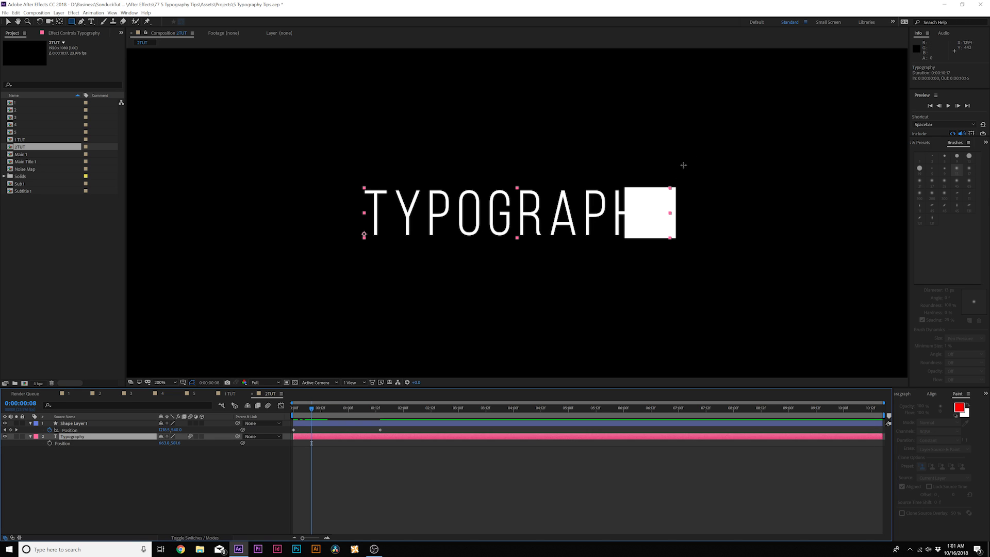
left_click_drag(672, 177, 273, 244)
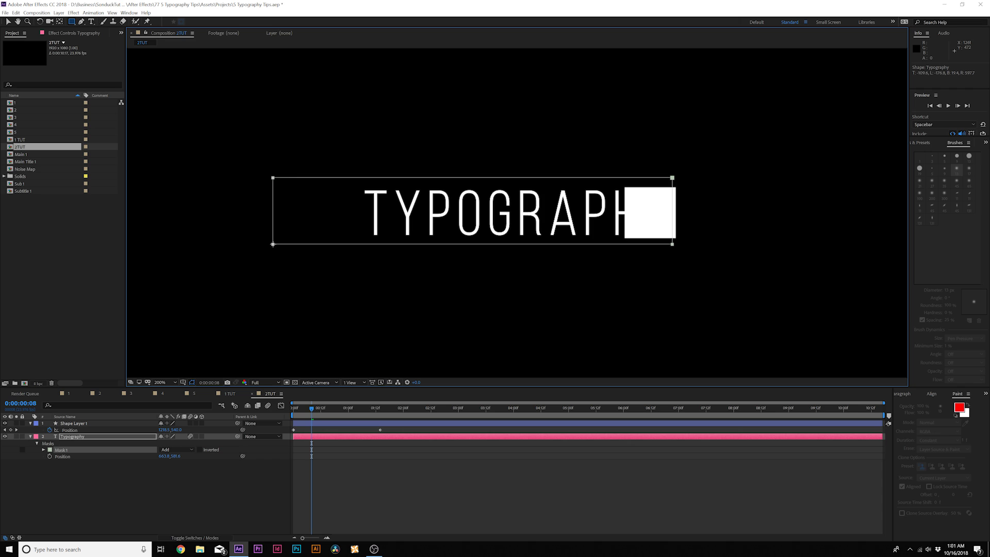
left_click(45, 450)
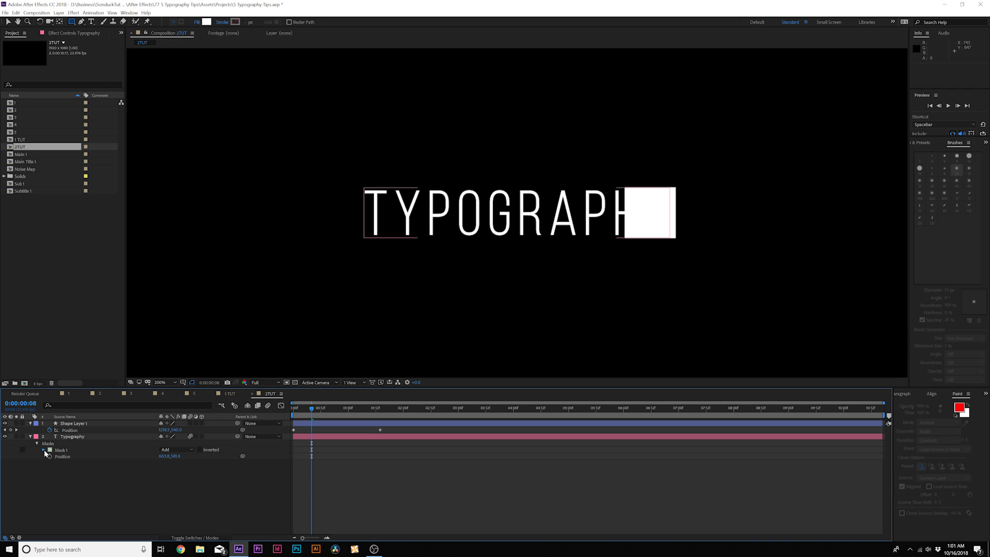
left_click(56, 456)
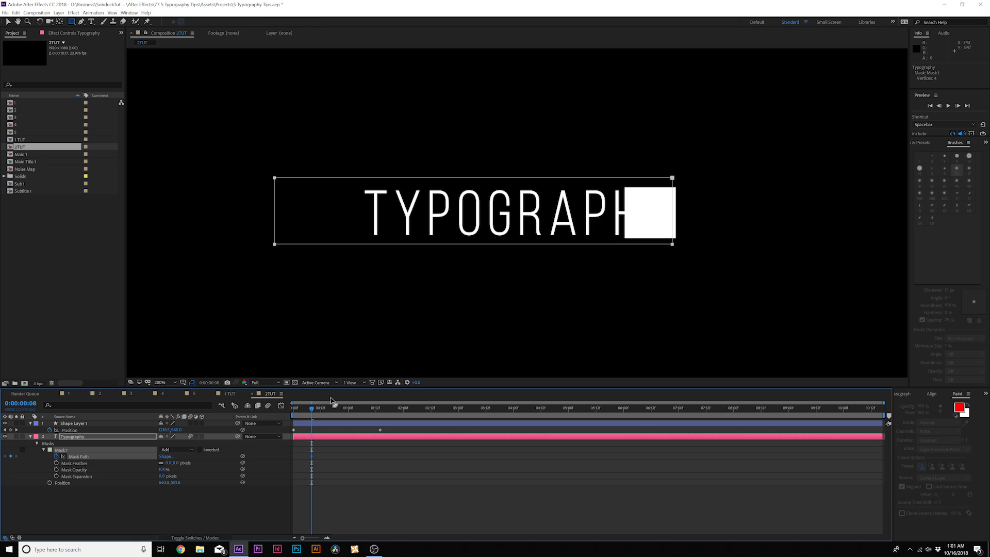
Keyframe the Mask Path at 1:11 with the mask shifted left along the square's travel, clear of the title.
left_click(330, 410)
left_click_drag(332, 410, 372, 408)
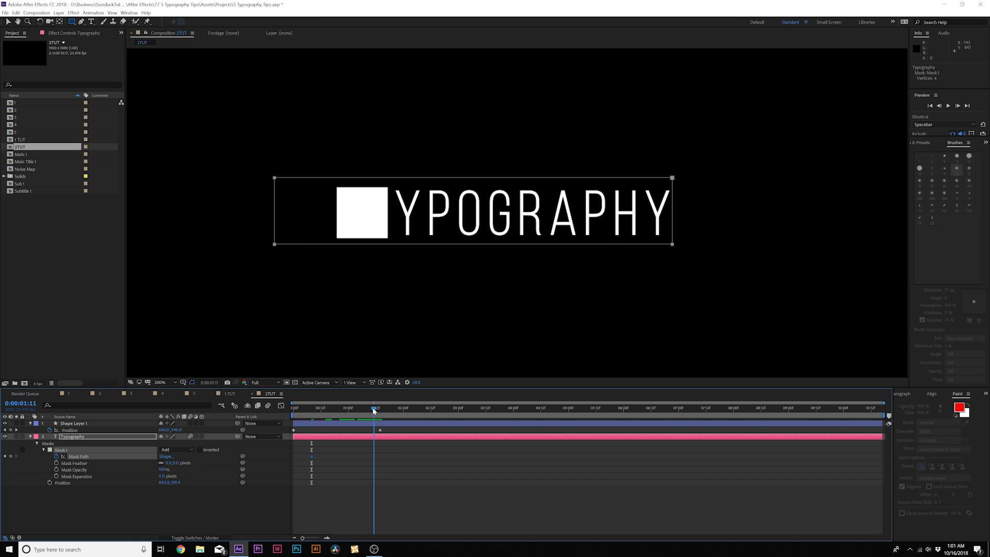
left_click(8, 21)
left_click_drag(275, 179, 92, 183)
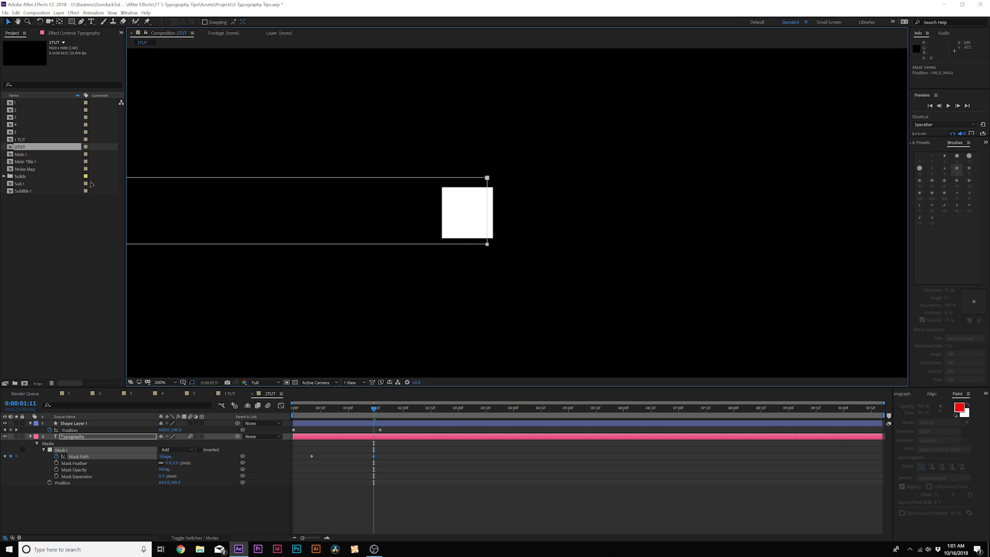
Set the Typography layer's Mask 1 mode to Subtract and scrub through the title reveal.
left_click(164, 450)
left_click(174, 473)
left_click_drag(320, 408, 396, 408)
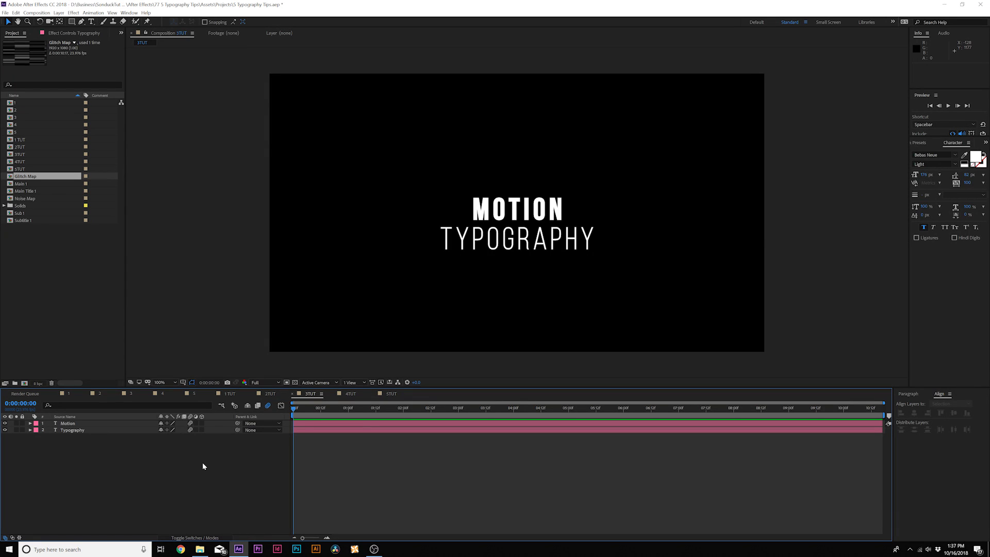
Draw a white rectangle shape over MOTION in the 3TUT composition and place its layer directly below the Motion layer.
left_click(71, 22)
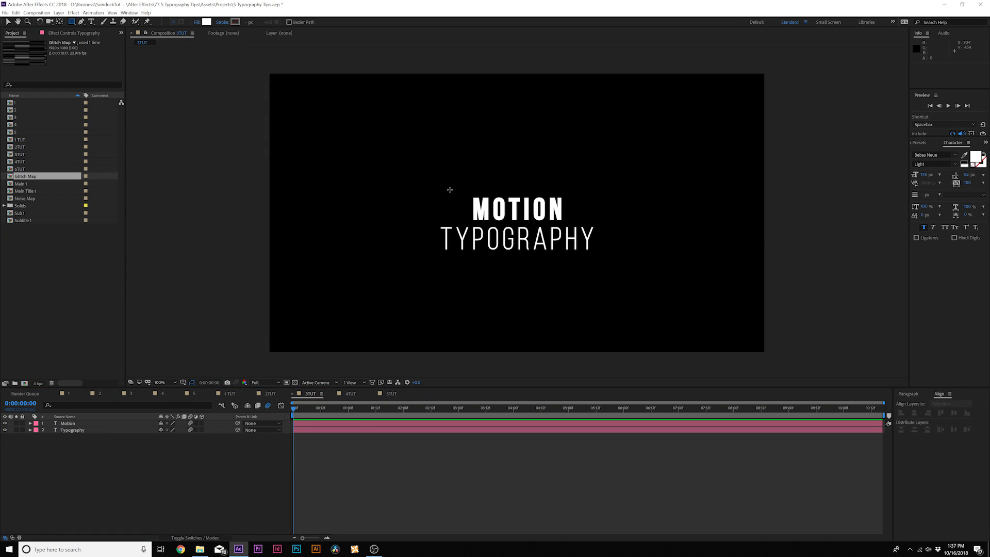
left_click_drag(443, 188, 584, 225)
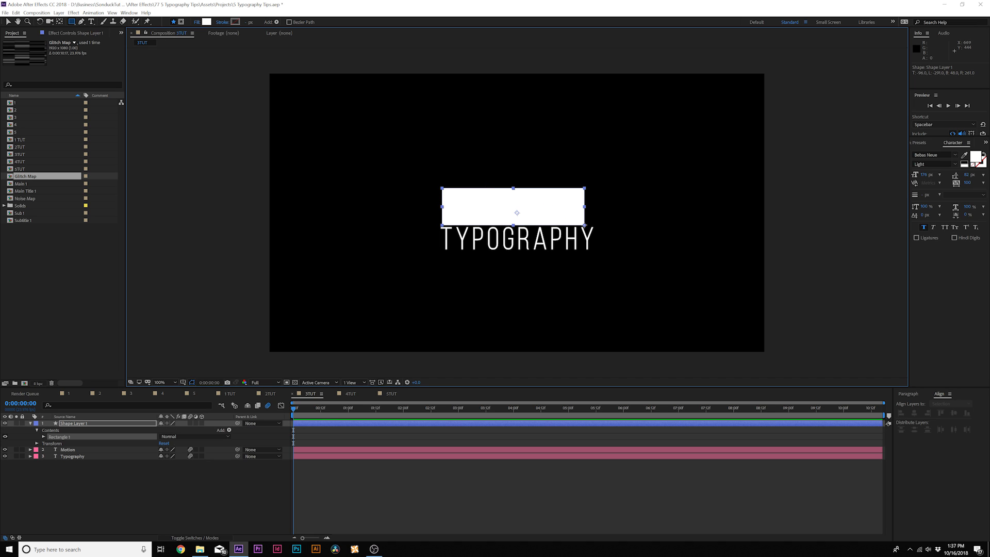
left_click(100, 424)
left_click_drag(69, 425, 78, 453)
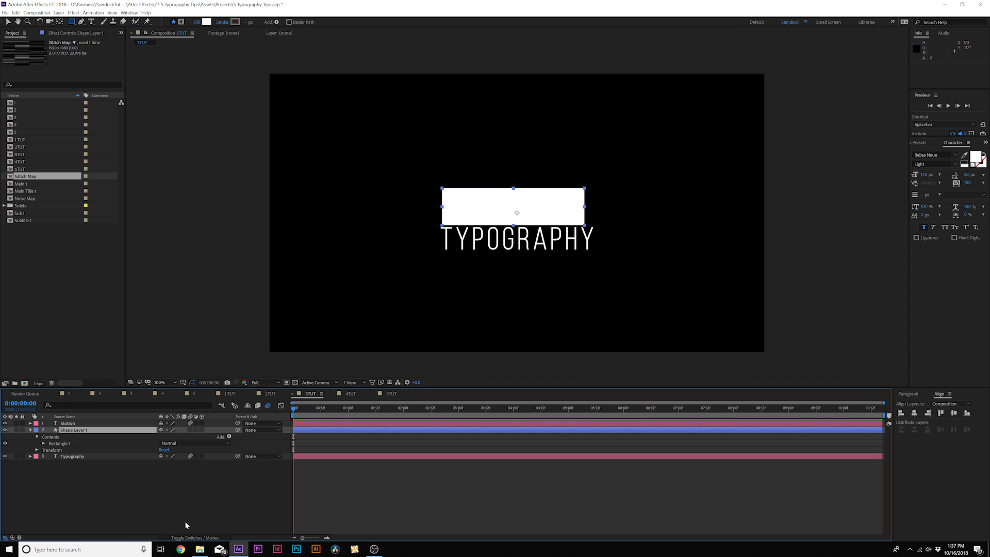
Set the rectangle layer's track matte to Alpha Inverted Matte "Motion" and check the cut-out letters against the transparency grid.
left_click(191, 537)
left_click(191, 535)
left_click(193, 534)
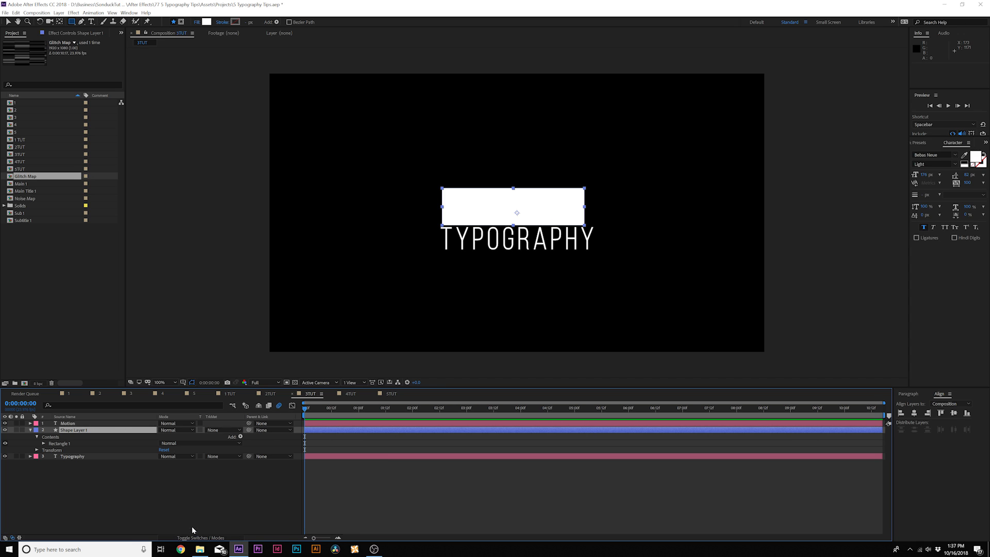
left_click(225, 430)
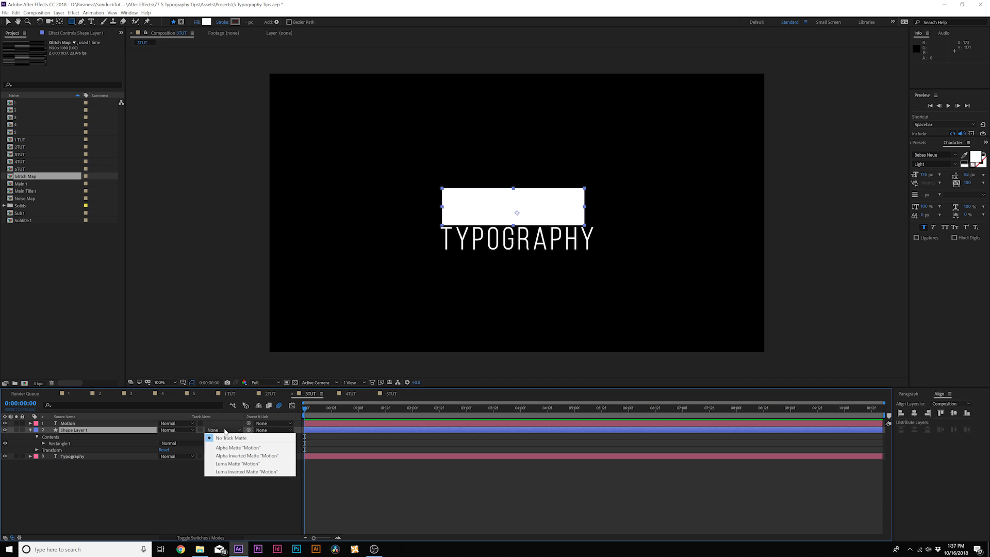
left_click(228, 456)
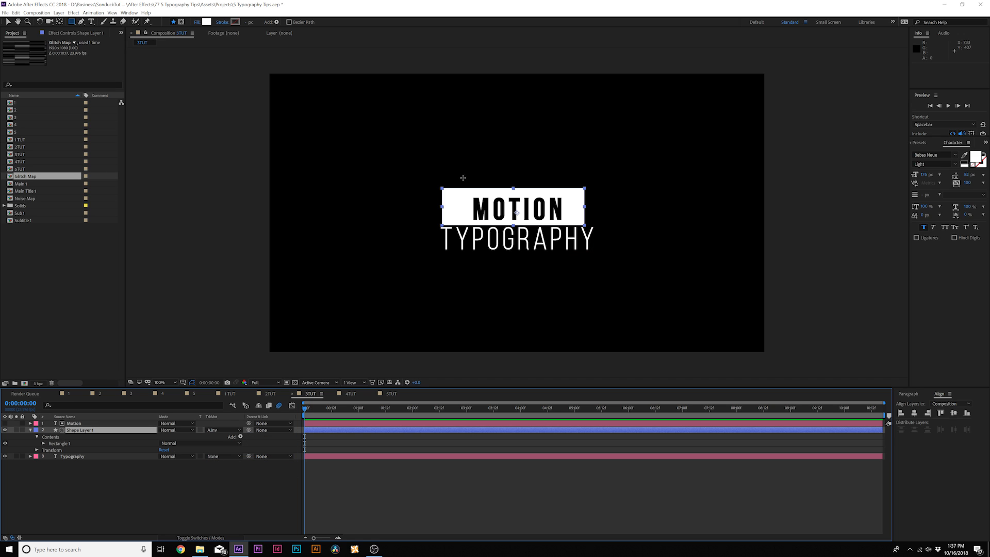
key("v")
key("period")
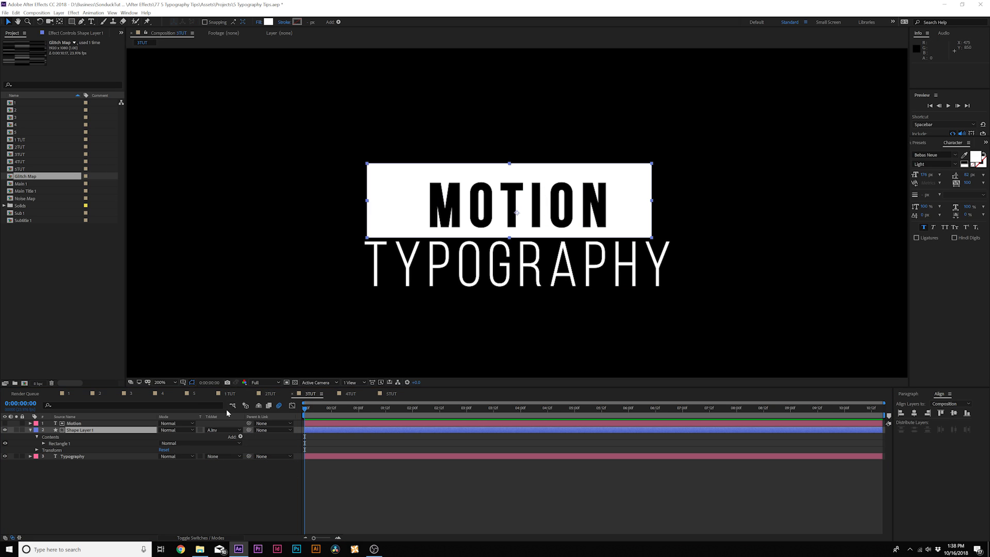
left_click(295, 382)
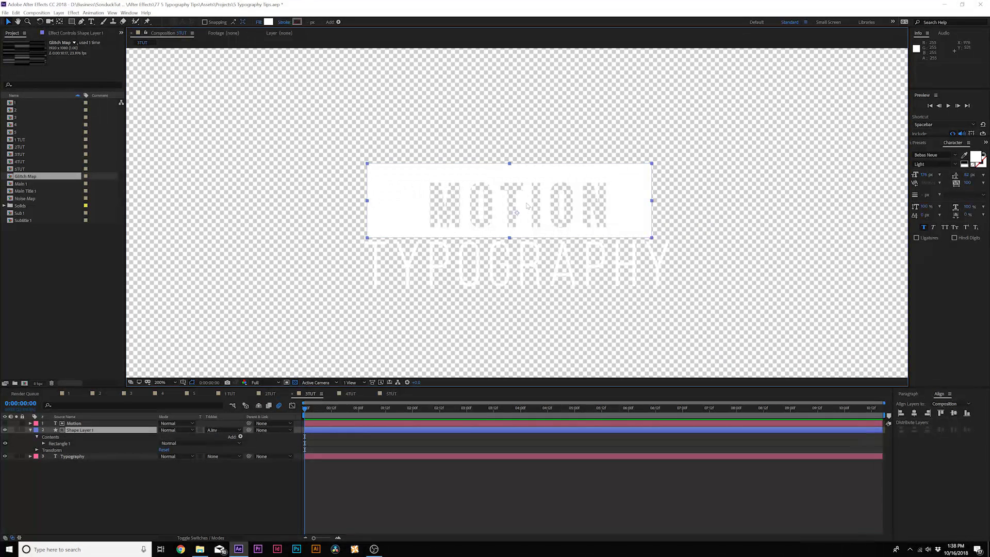
left_click(295, 382)
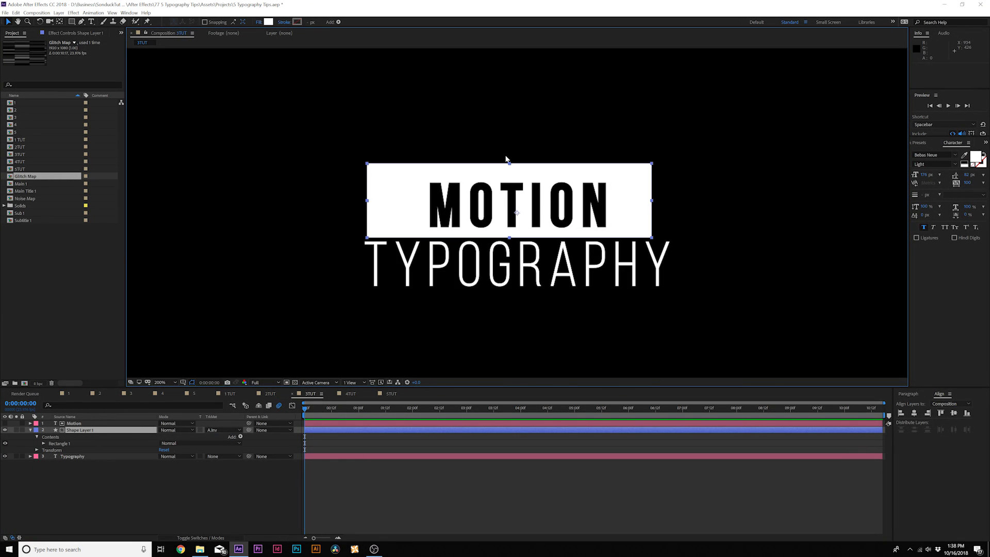
Scale the rectangle to about 79% by 76% around MOTION and center it with the Motion layer horizontally and vertically.
left_click_drag(510, 164, 513, 179)
left_click_drag(652, 205, 625, 205)
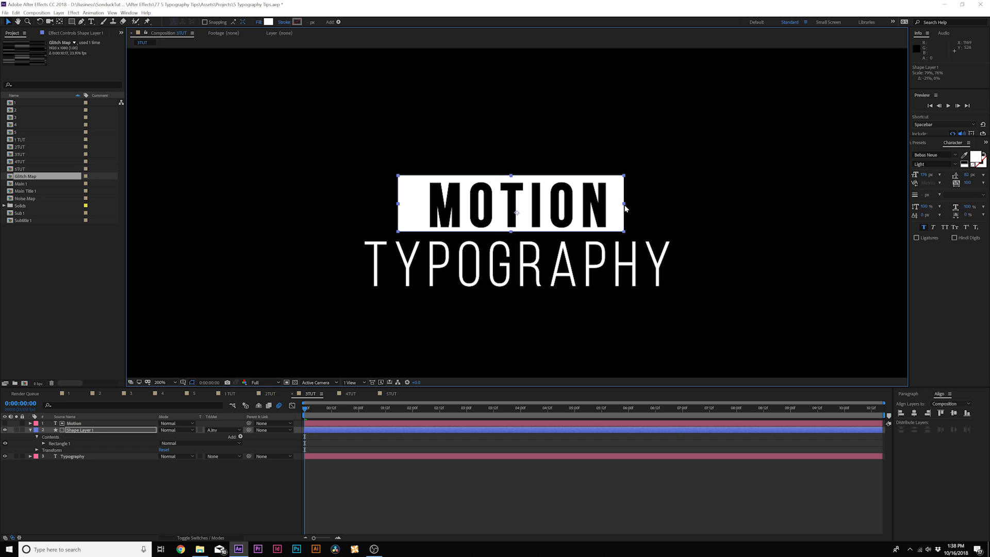
left_click(74, 423)
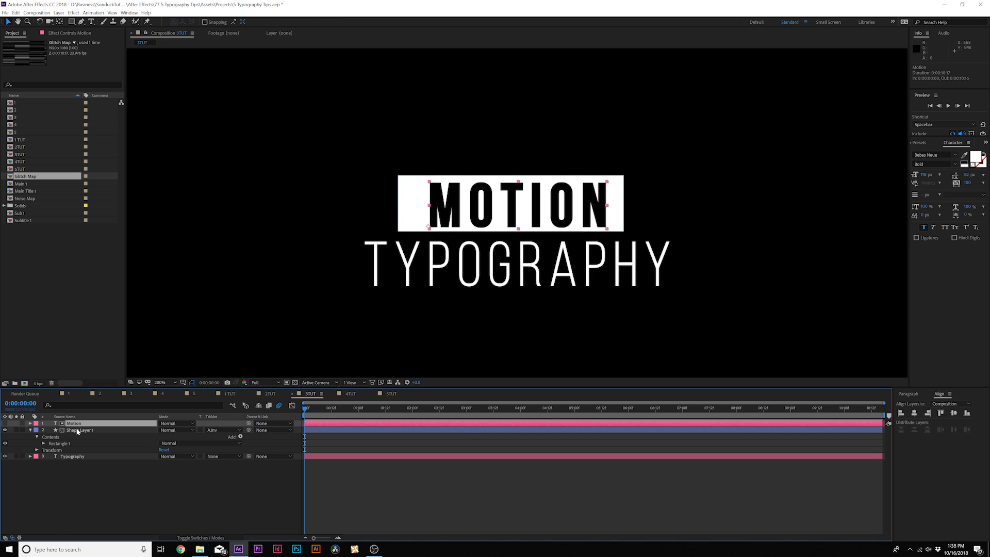
left_click(77, 430, "ctrl")
left_click(129, 12)
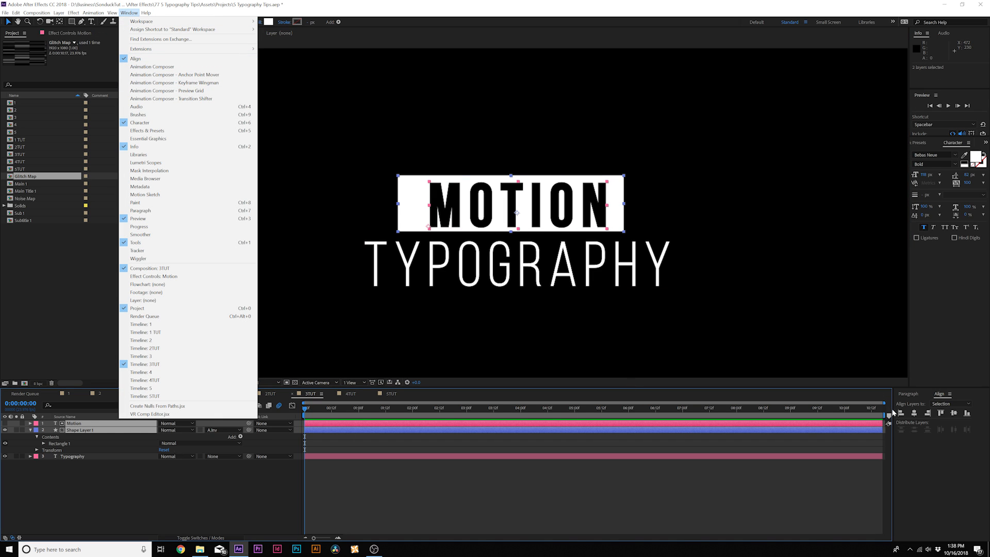
left_click(916, 414)
left_click(915, 414)
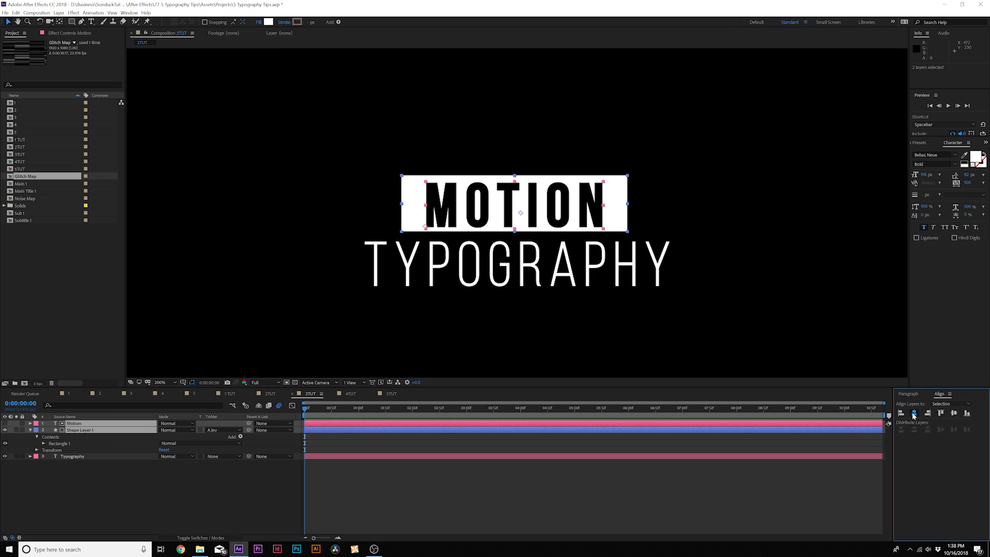
left_click(954, 413)
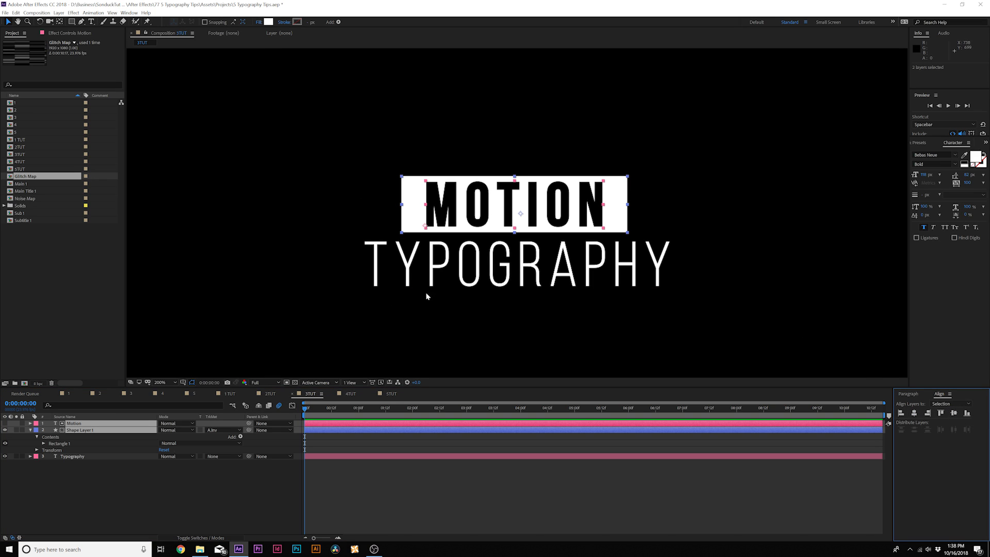
With all layers collapsed and deselected, set the Pen tool to no fill and a thin solid white stroke.
left_click(124, 483)
left_click(80, 430)
key("u")
left_click(158, 473)
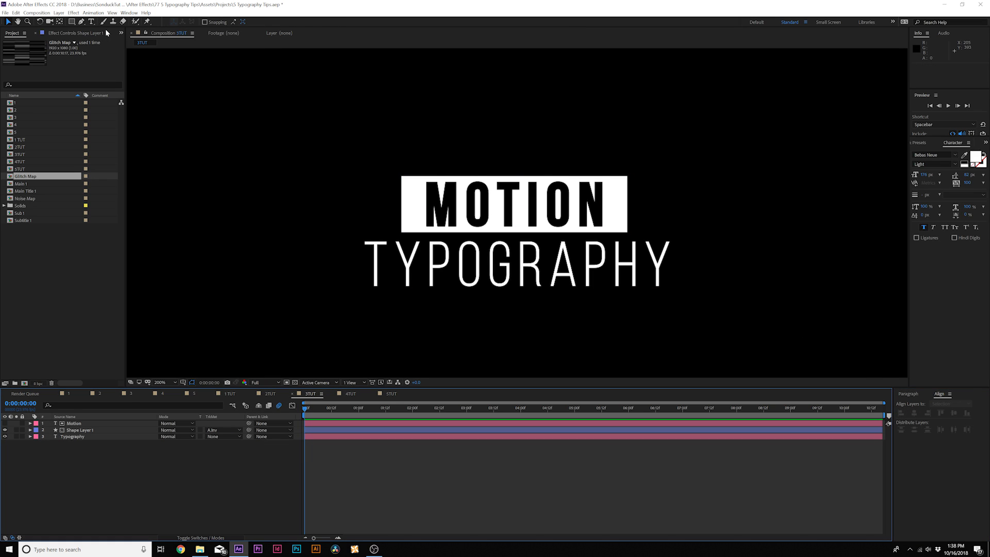
left_click(82, 24)
left_click(198, 22)
left_click(515, 173)
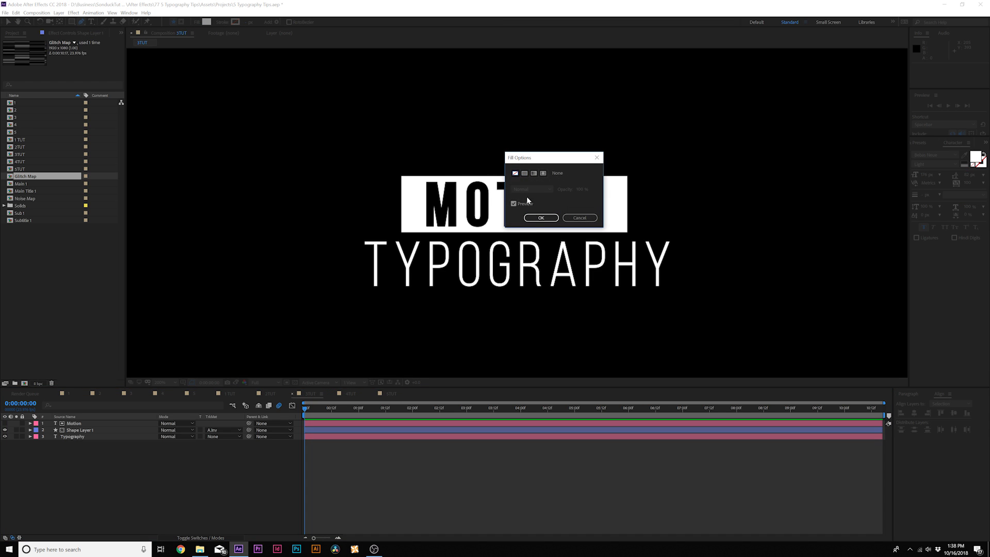
left_click(541, 218)
left_click(223, 23)
left_click(524, 174)
left_click(541, 218)
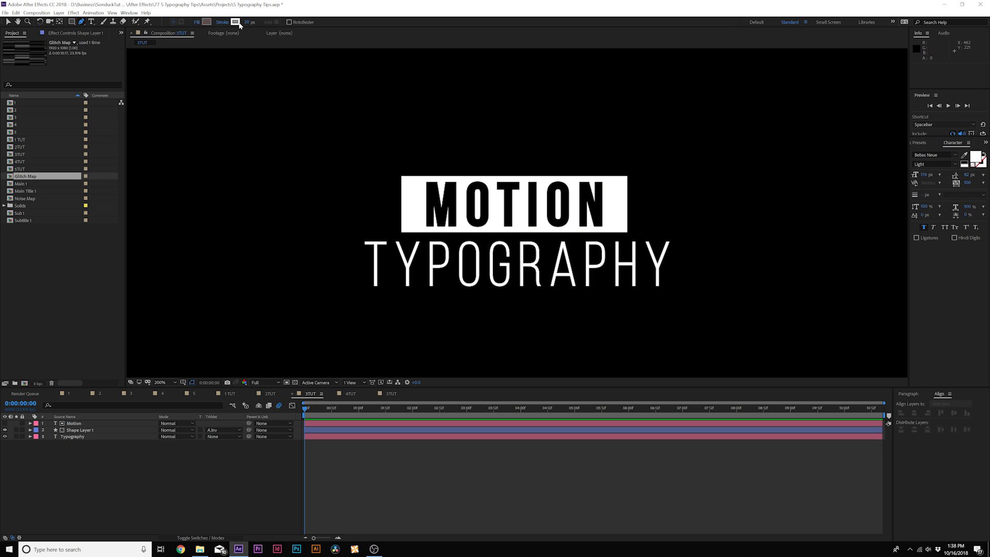
left_click(248, 22)
Draw a straight horizontal line just below TYPOGRAPHY, spanning the word's full width, and deselect it.
left_click(365, 295)
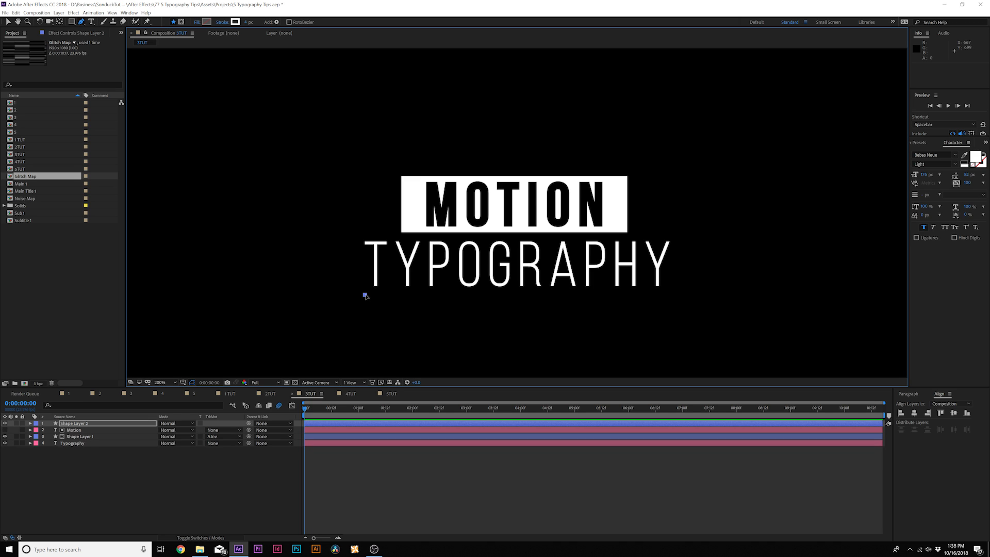
left_click(670, 296)
left_click(128, 468)
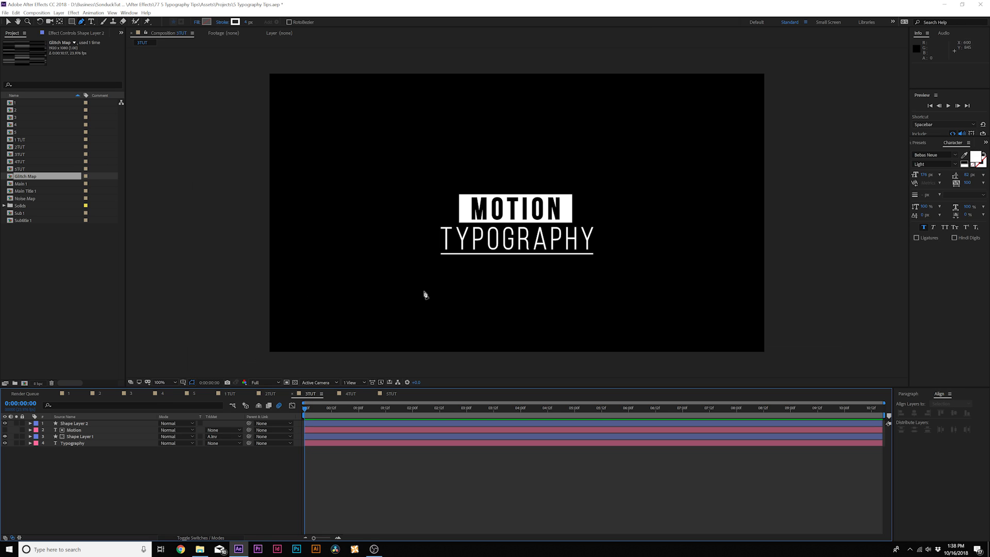
key("period")
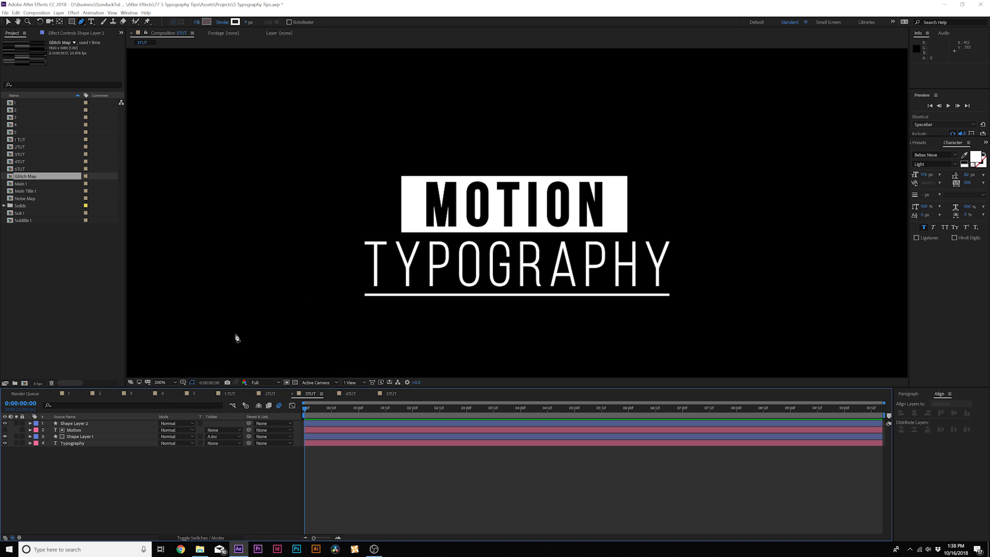
key("v")
key("comma")
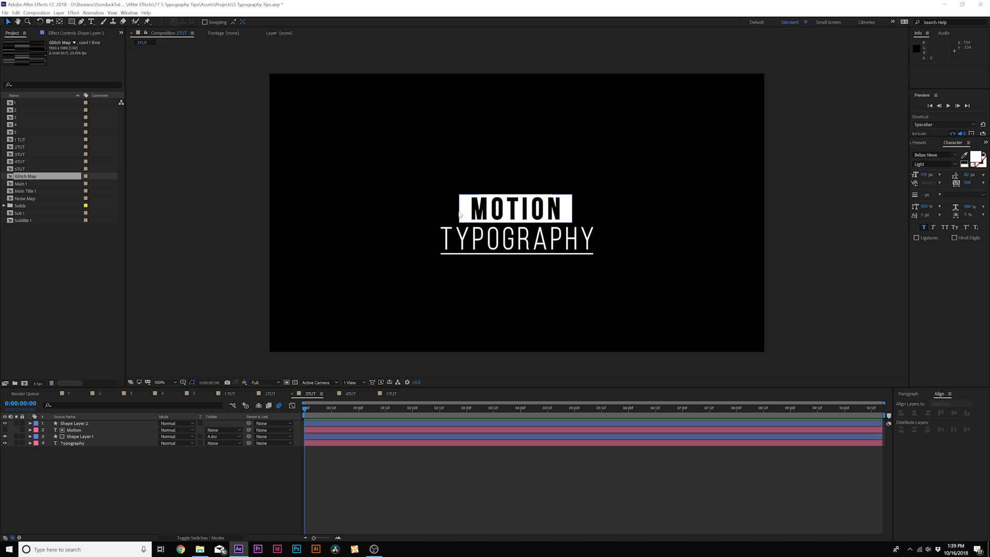
Keyframe the MOTION rectangle's Position so it starts raised above the word at 0:00 and reaches its current place at 1:02.
key("ctrl+Up")
key("ctrl+Up")
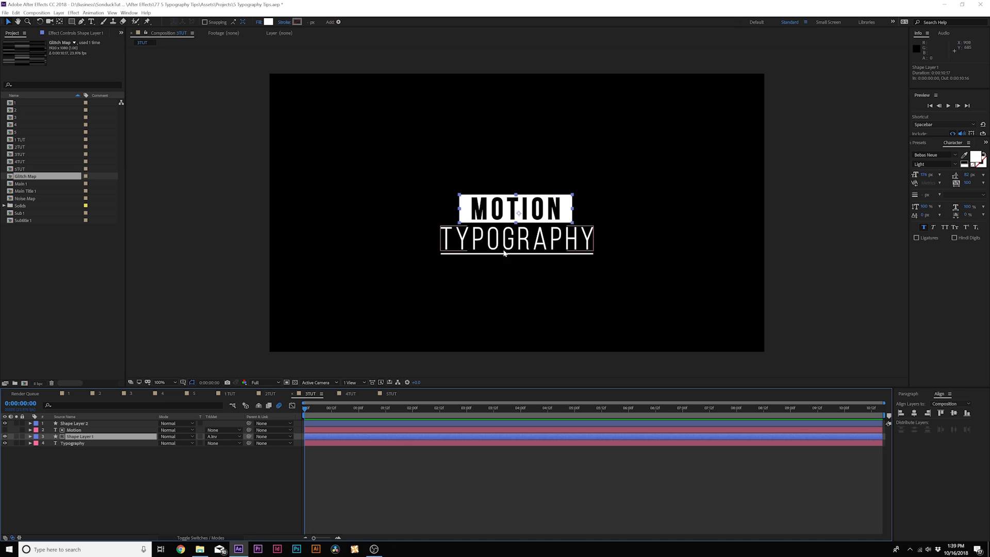
key("p")
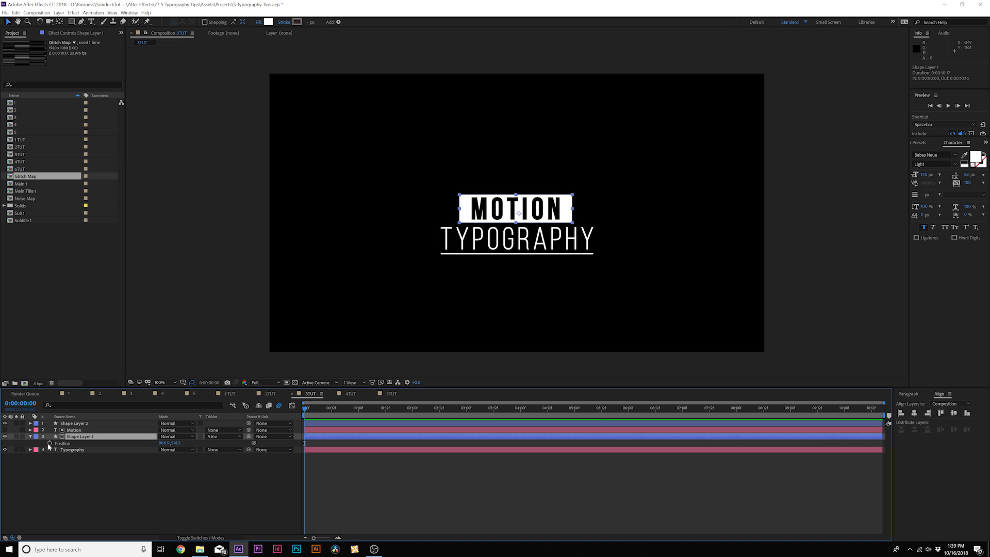
left_click(50, 443)
left_click_drag(305, 444, 363, 443)
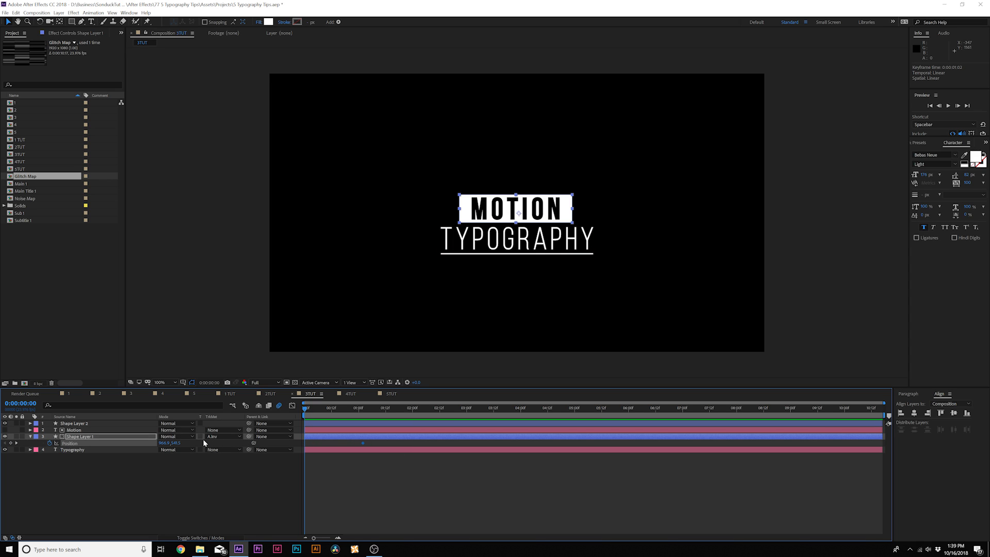
left_click_drag(177, 442, 129, 442)
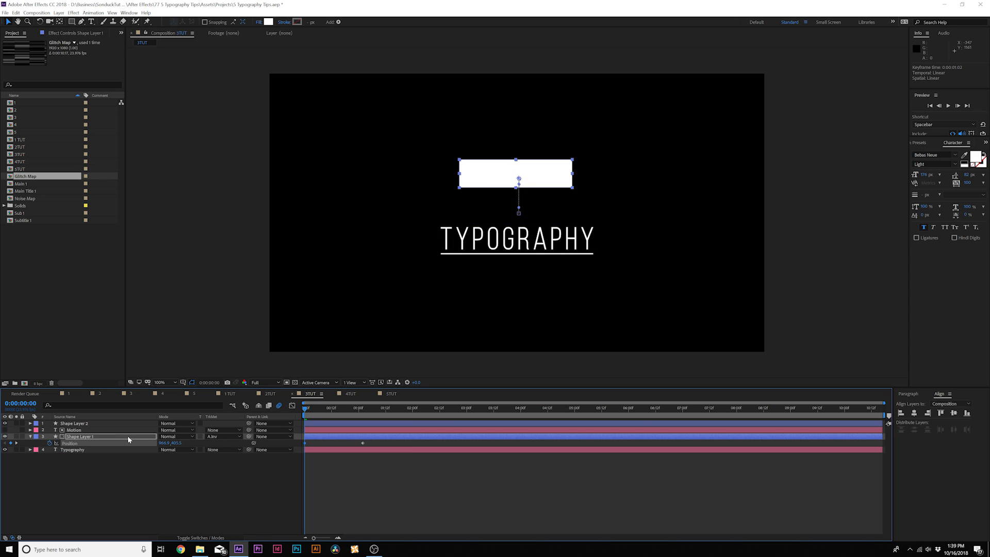
Keyframe the MOTION rectangle path's Size from zero height at 0:00 to full size at 1:02, and preview with the work area ending about 1:15.
double_click(29, 438)
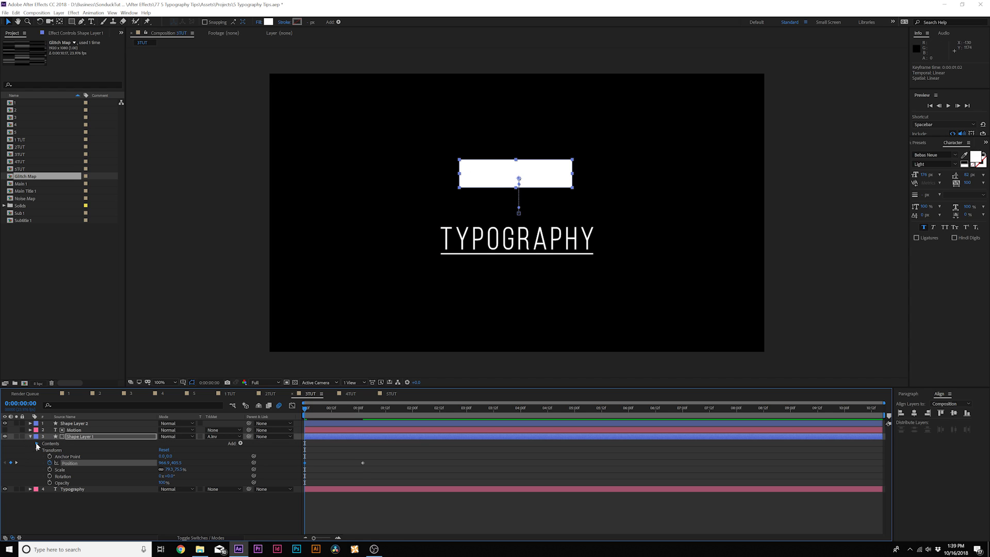
left_click(37, 443)
left_click(43, 450)
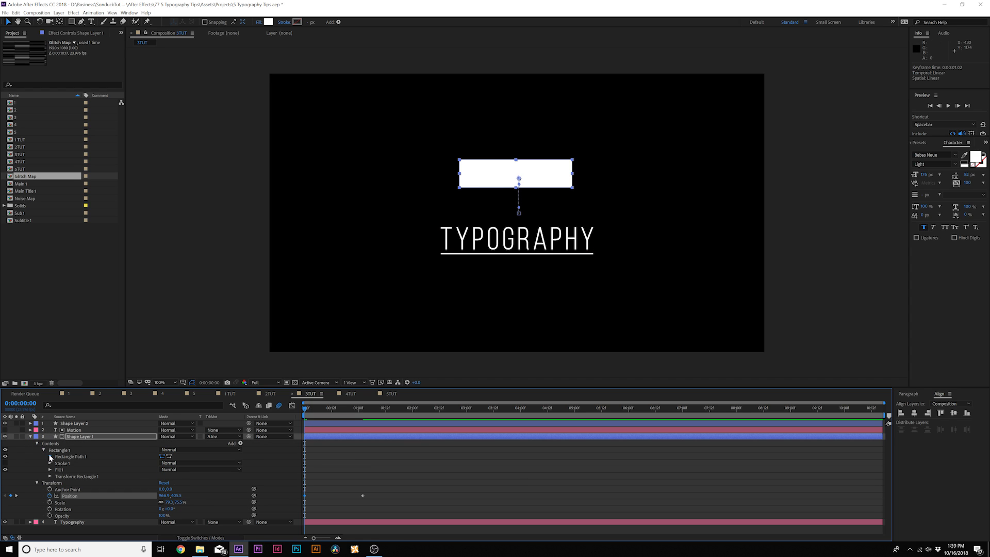
left_click(51, 458)
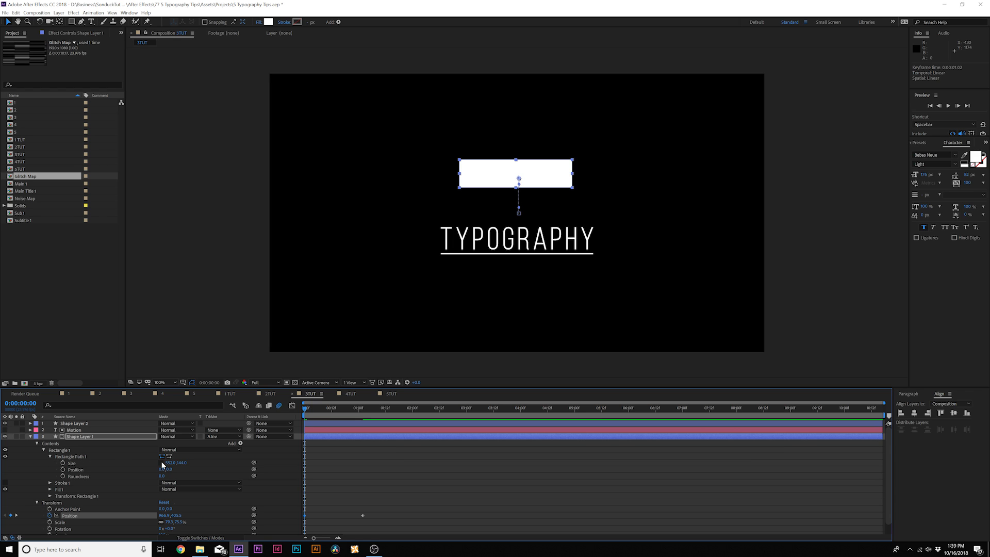
left_click(63, 463)
left_click_drag(313, 463, 367, 463)
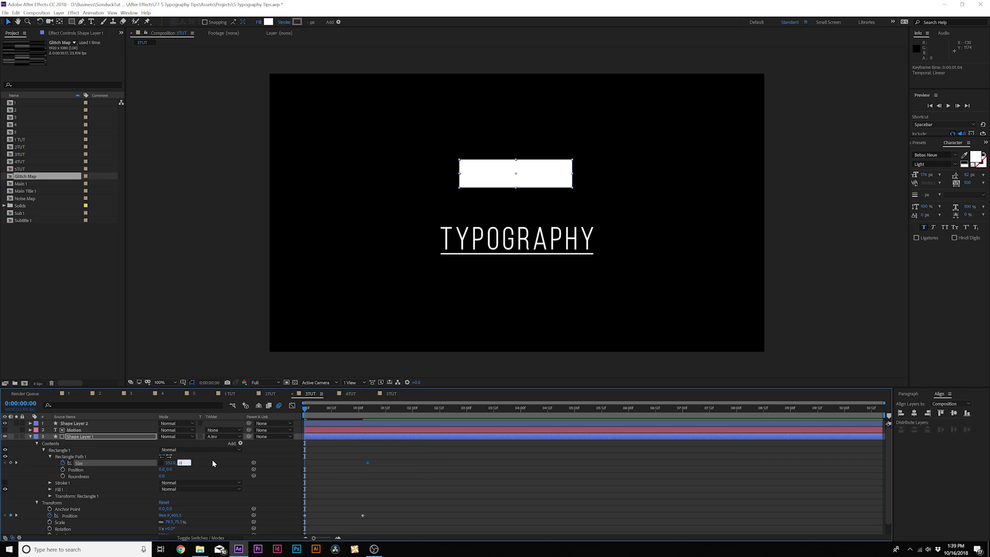
type("0")
key("Return")
left_click_drag(306, 410, 362, 410)
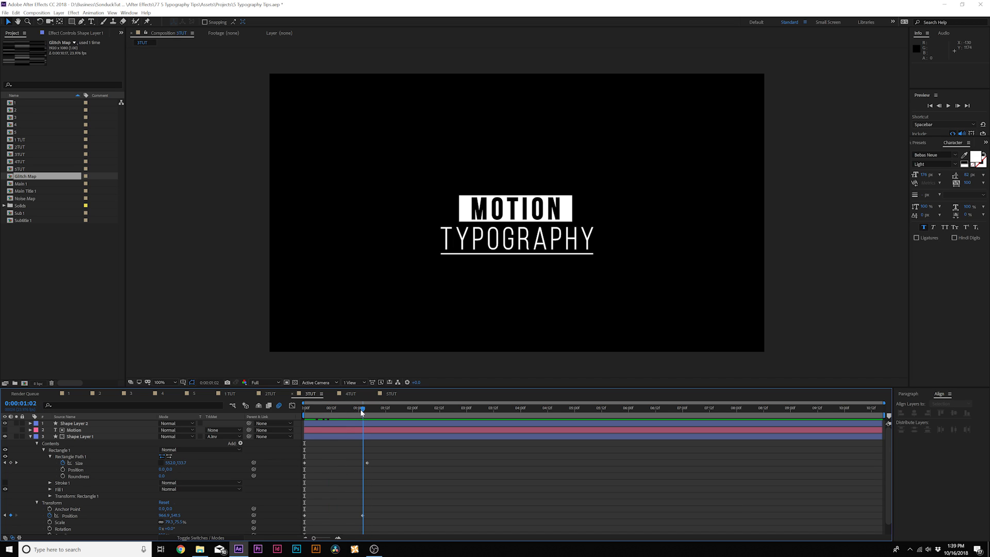
left_click(363, 463)
left_click_drag(885, 415, 391, 415)
key("space")
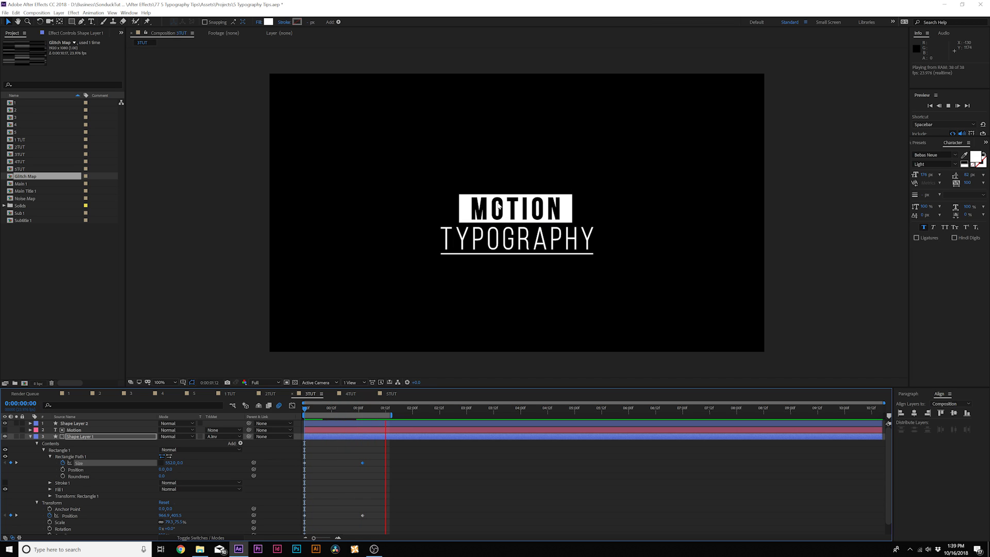
Easy-ease the MOTION rectangle's Size and Position keyframes and retime their end keyframes to about 0:12.
left_click_drag(351, 442, 382, 528)
left_click_drag(363, 462, 274, 518)
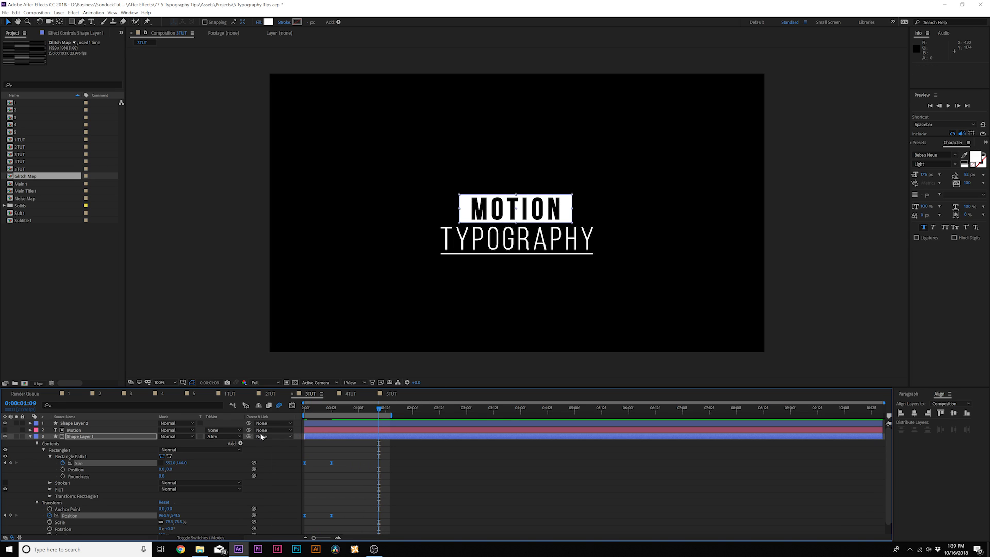
left_click(30, 437)
Keyframe the underline's Position from 960, 426 just above TYPOGRAPHY at 0:14 to its current place below the word at 1:05.
key(".")
left_click(72, 424)
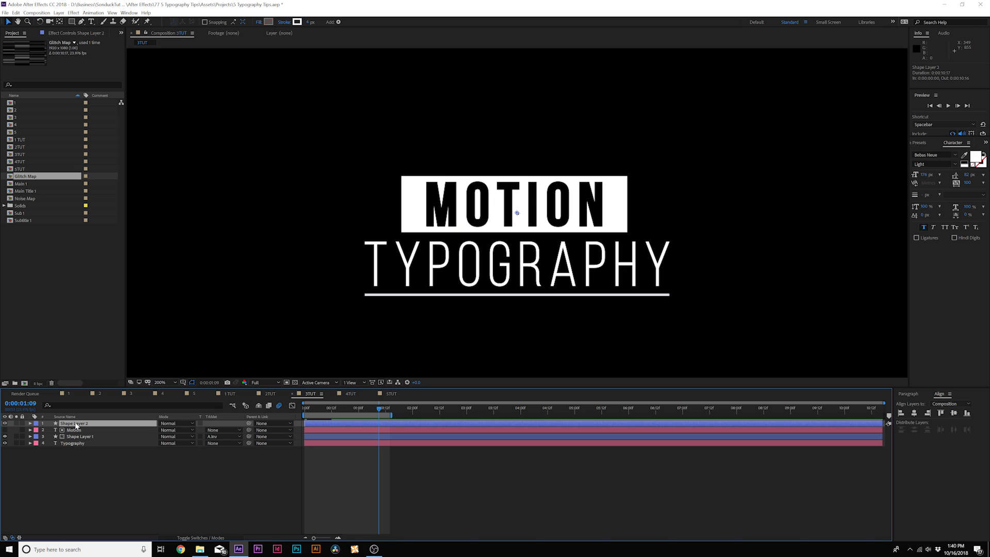
key("p")
left_click_drag(347, 409, 336, 410)
left_click(49, 431)
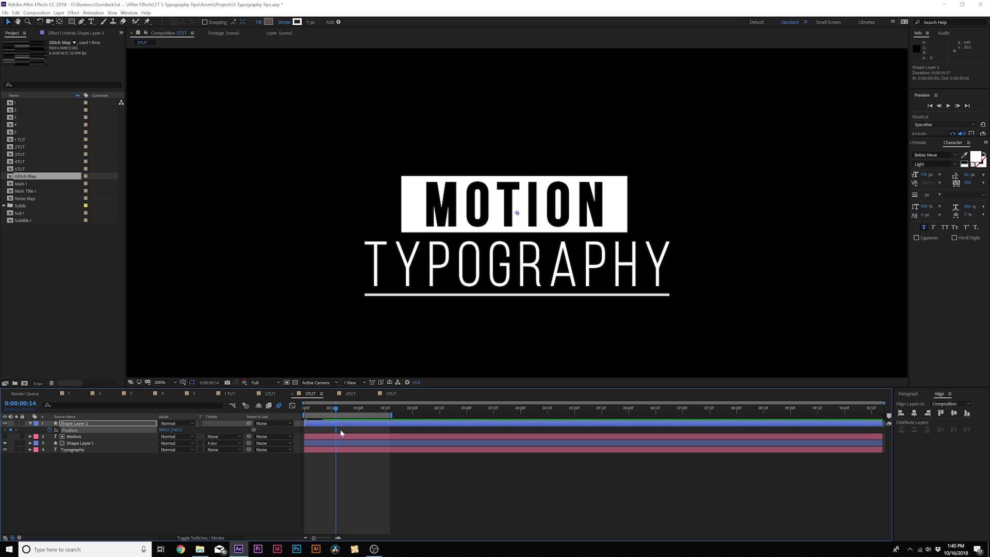
left_click_drag(336, 430, 369, 429)
left_click_drag(177, 430, 130, 432)
mouse_move(335, 409)
left_mouse_down()
mouse_move(319, 409)
mouse_move(376, 407)
mouse_move(337, 410)
left_mouse_up()
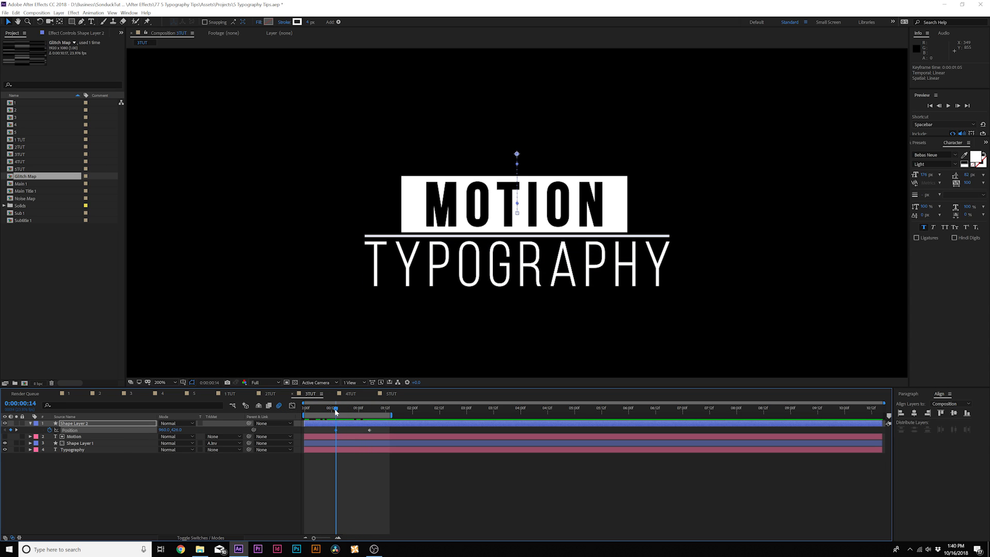
Mask the Typography layer with a rectangle around the word, and keyframe its Mask Path from 0:14 to below the word at 1:05.
left_click(76, 449)
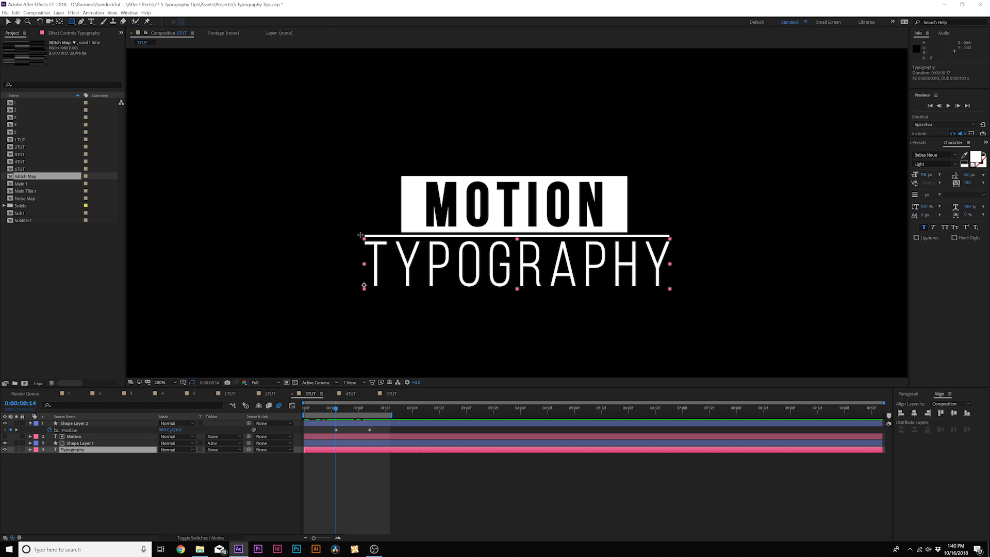
left_click_drag(361, 237, 681, 297)
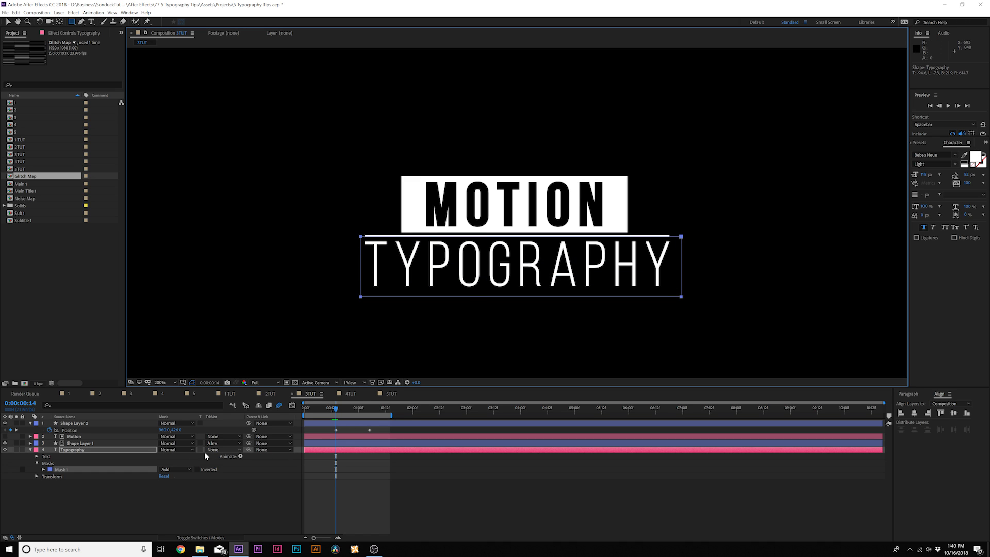
key("m")
left_click(56, 463)
left_click_drag(341, 411, 370, 412)
key("v")
left_click_drag(681, 237, 682, 297)
Set the Typography mask's mode to Subtract and scrub through the reveal.
left_click(170, 456)
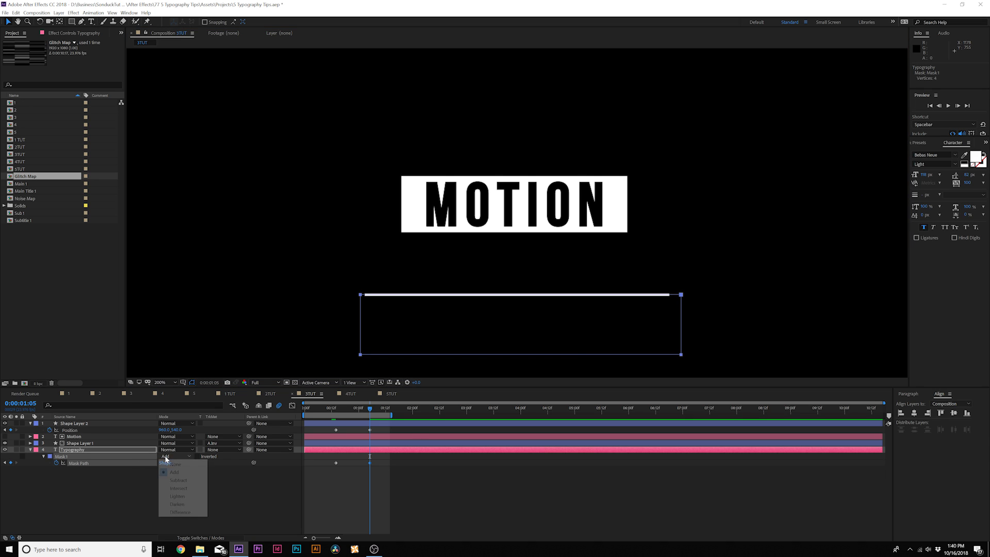
left_click(175, 475)
left_click(210, 503)
left_click(369, 410)
left_click_drag(370, 413, 322, 407)
Add Trim Paths to the underline layer and set both Start and End to 50%.
left_click(36, 437)
left_click(37, 437)
left_click(233, 432)
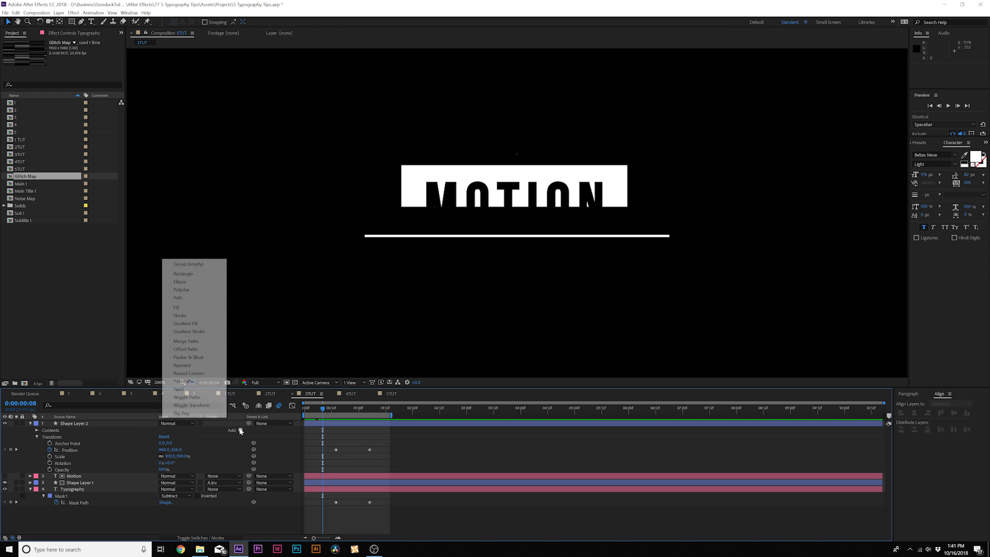
left_click(191, 380)
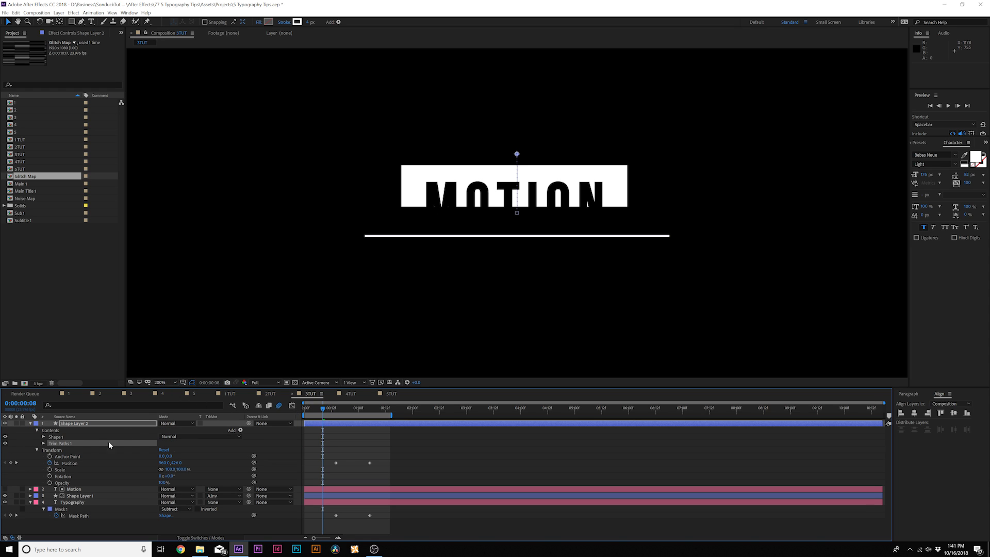
left_click(43, 443)
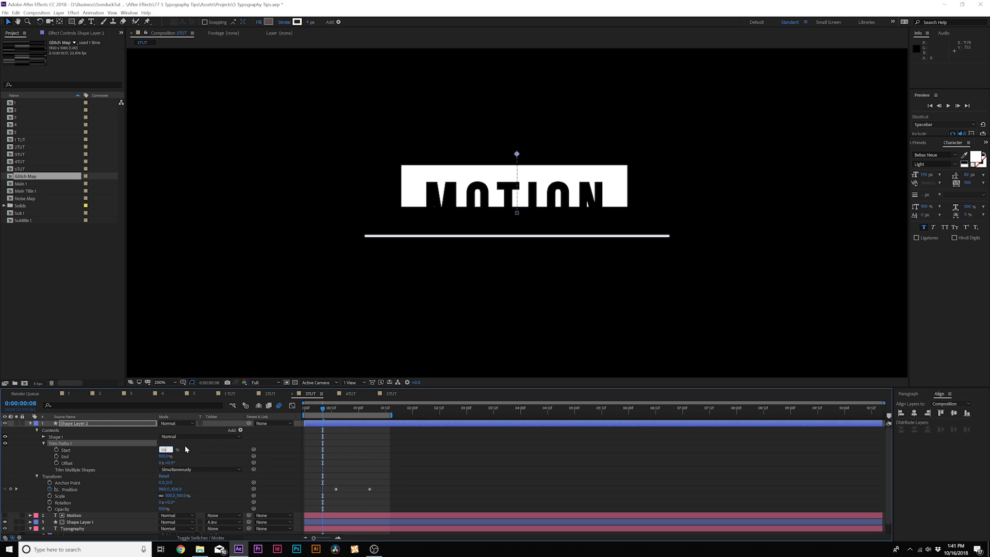
key("Return")
left_click(163, 457)
type("50")
key("Return")
Keyframe the underline's Trim Paths Start and End from 50% at 0:00 to 0% and 100% at about 0:13.
key("Home")
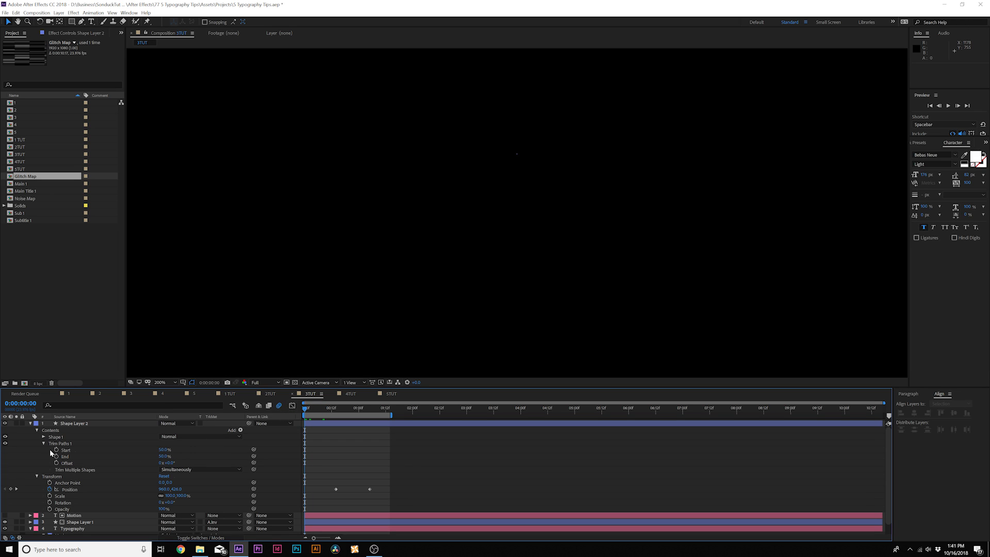
left_click(56, 450)
left_click(57, 457)
left_click_drag(311, 409, 334, 410)
left_click_drag(164, 449, 191, 456)
Apply Easy Ease to all keyframes of the underline, MOTION rectangle and Typography layers, and collapse the layers.
left_click(324, 419)
left_click_drag(324, 413, 272, 496)
key("ctrl+z")
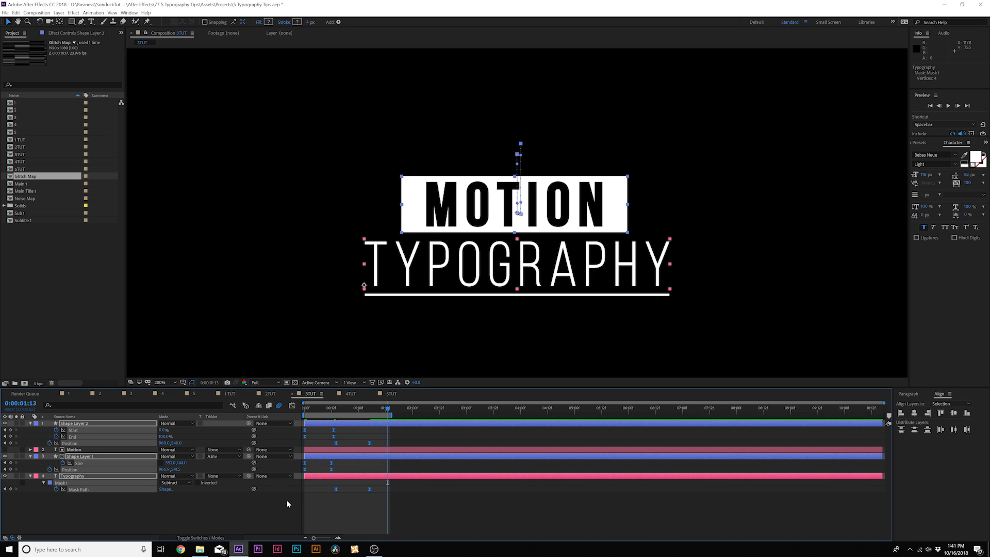
key("u")
Show the layer switches, enable motion blur on all four layers and preview the animation from the start.
left_click(210, 537)
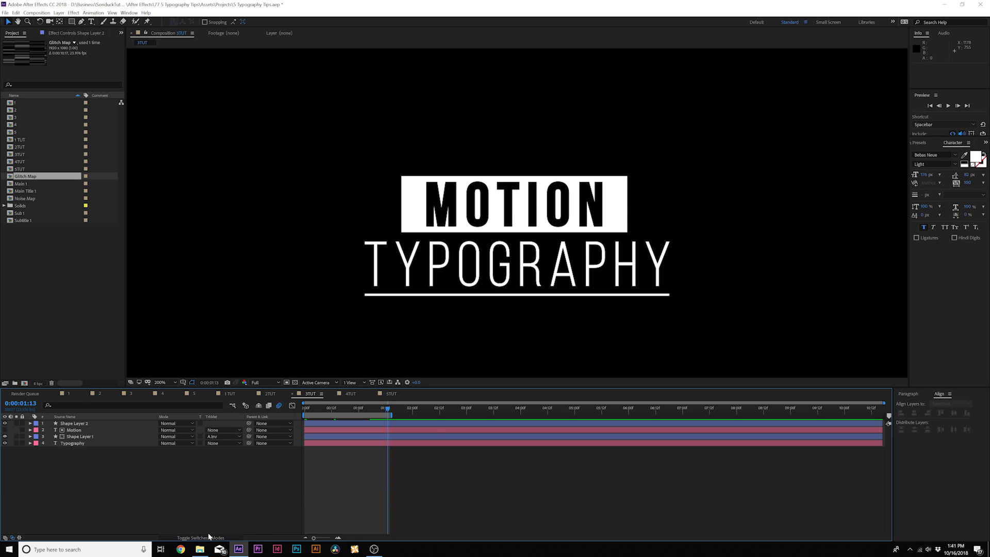
left_click(297, 409)
key("space")
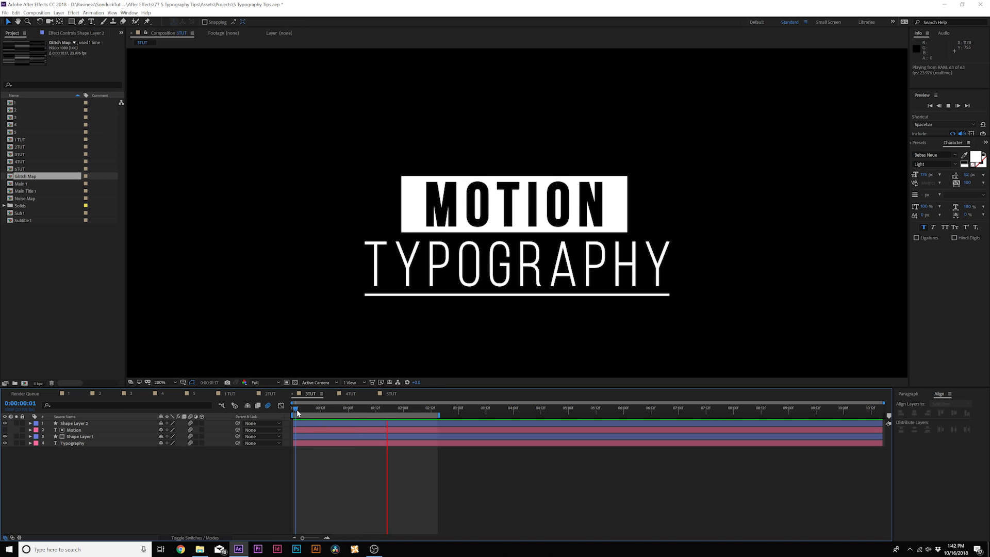
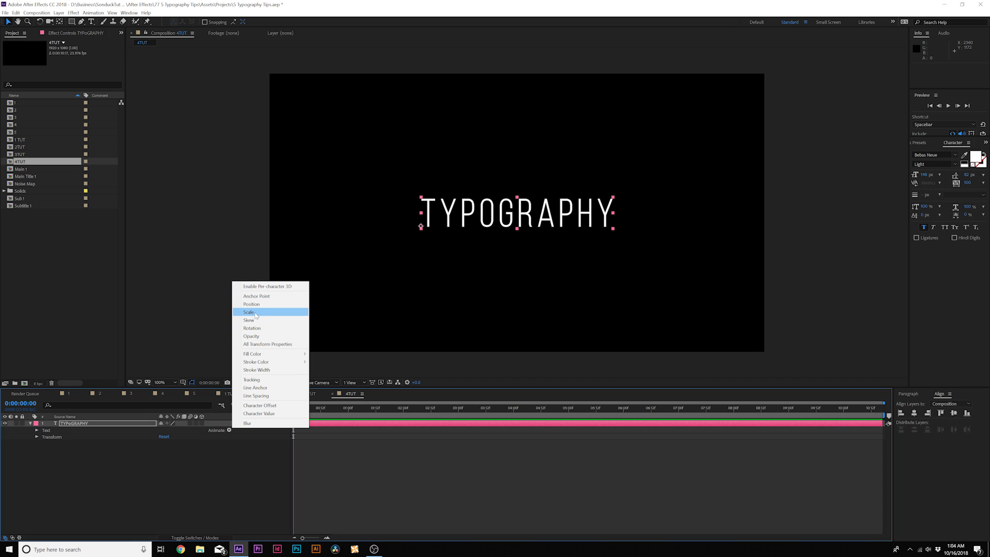
Add a Scale animator at 0% to the TYPOGRAPHY text and keyframe its Range Selector Start from 0% at 0:00 to 100% at 1:15.
left_click(256, 314)
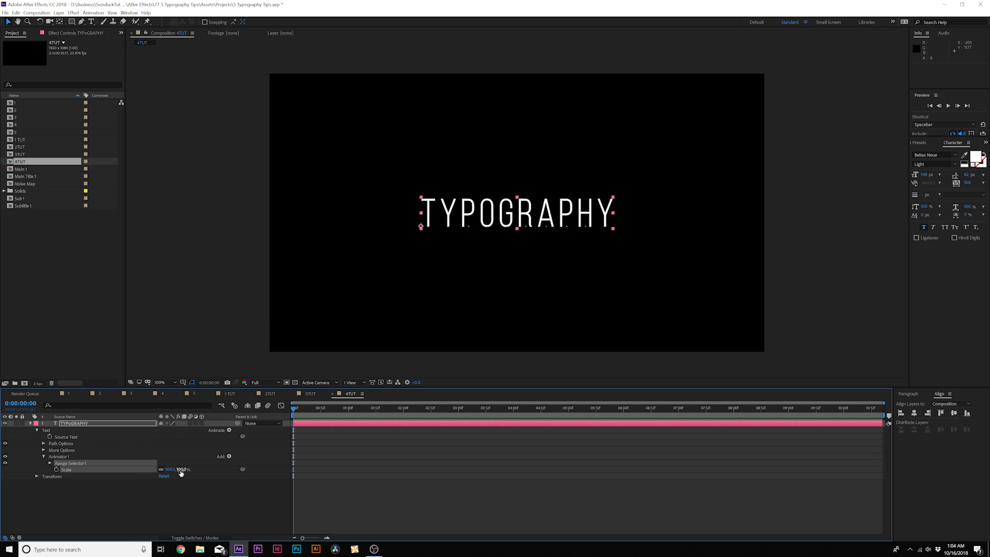
left_click(174, 506)
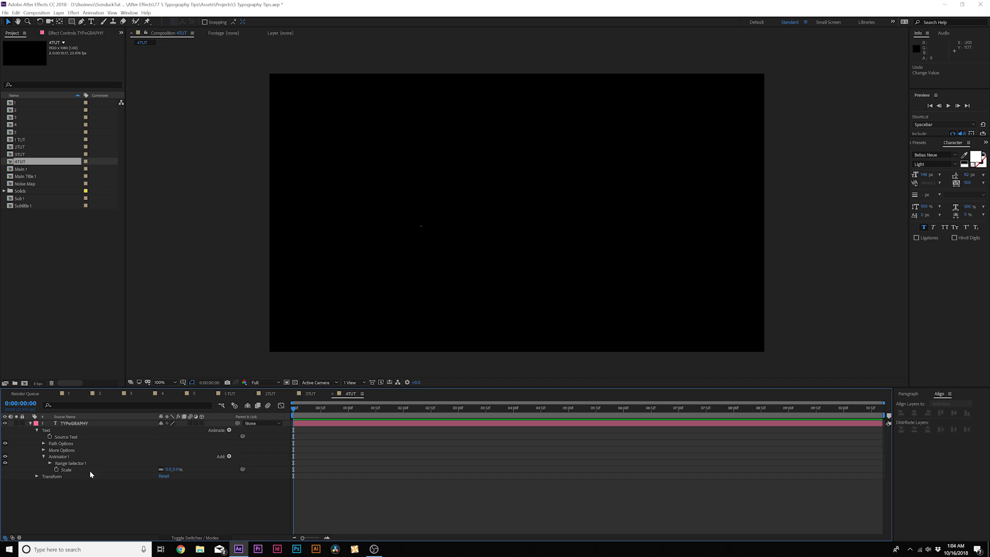
left_click(50, 463)
left_click(62, 470)
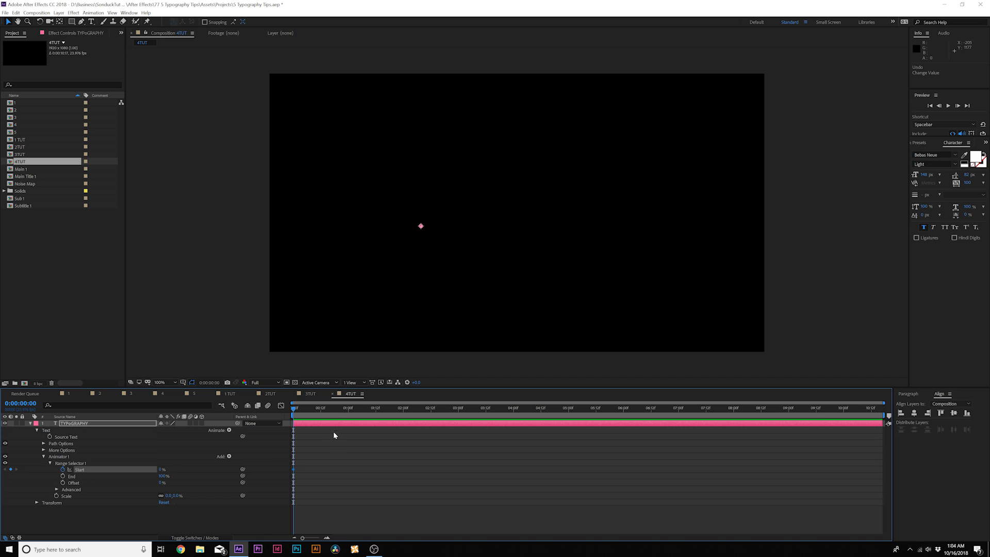
left_click_drag(332, 408, 383, 410)
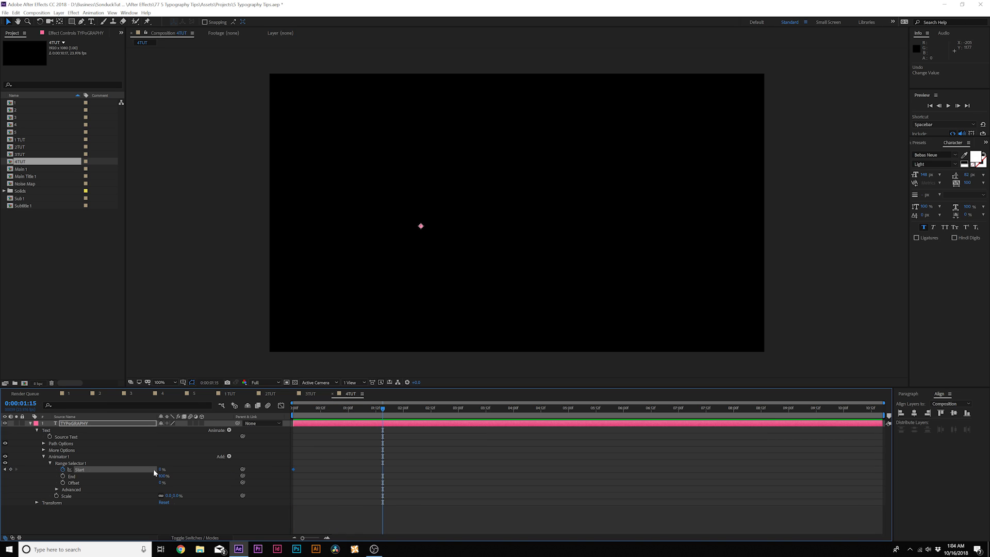
left_click_drag(160, 472, 168, 472)
left_click(310, 471)
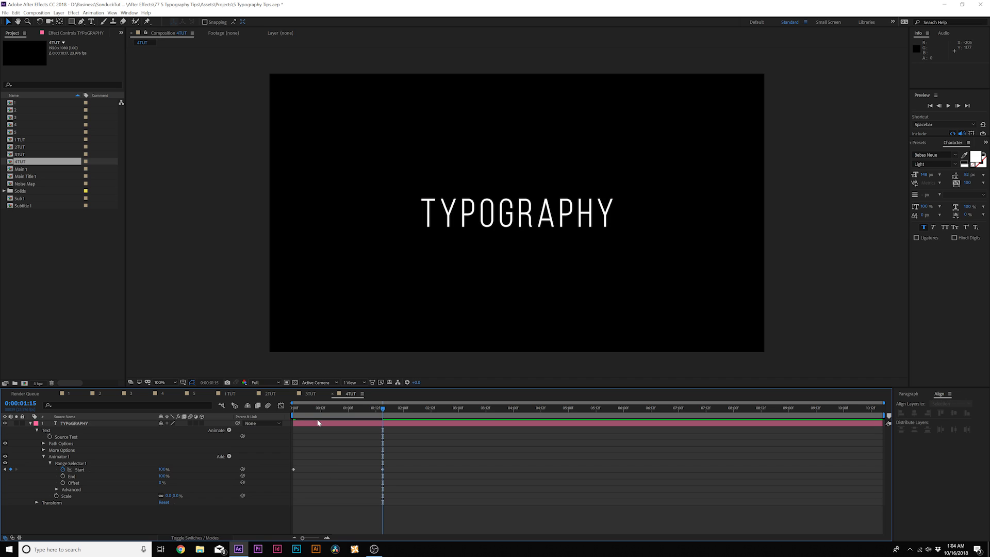
left_click(306, 410)
left_click_drag(306, 412, 383, 411)
left_click(311, 422)
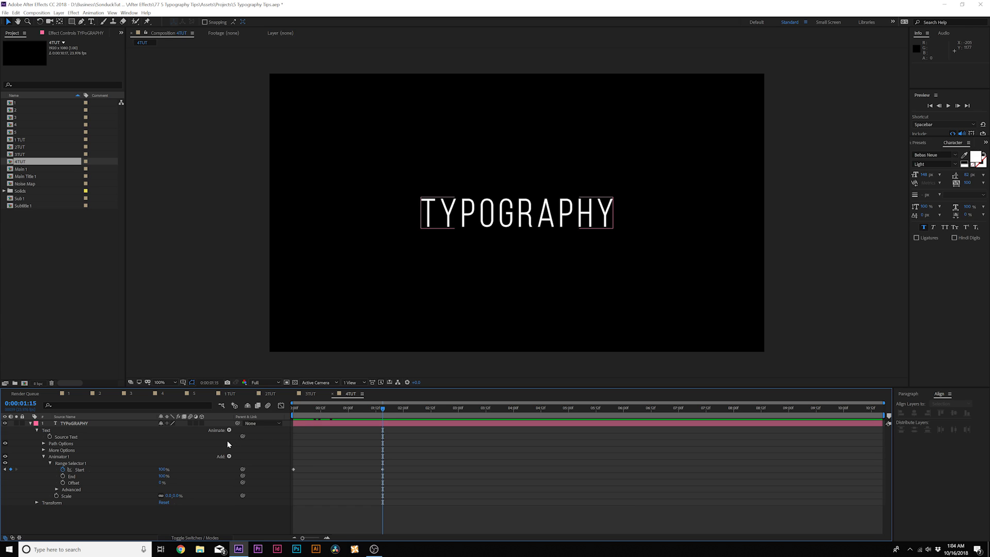
Add a second Scale animator to the TYPOGRAPHY text, set its scale to 130% and preview the result.
left_click(44, 457)
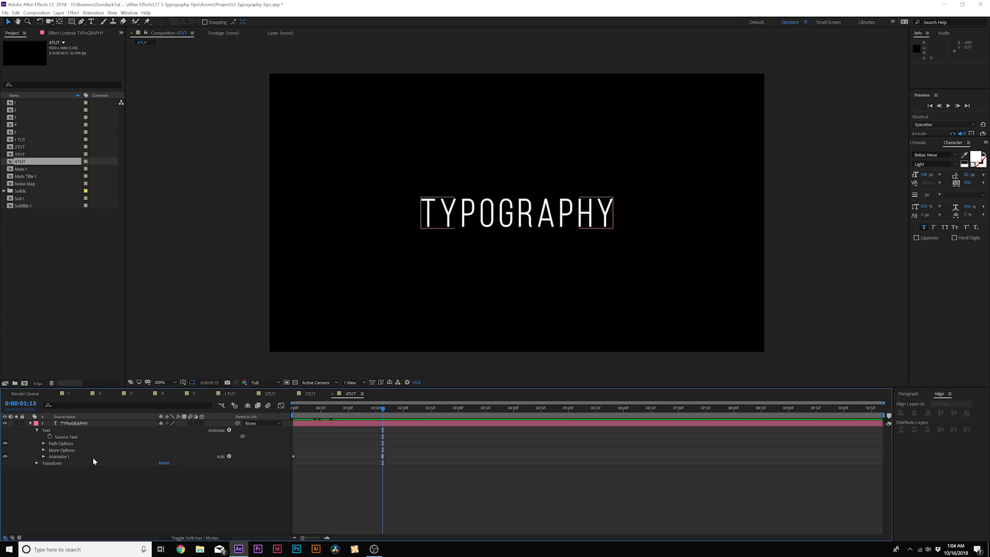
left_click(229, 430)
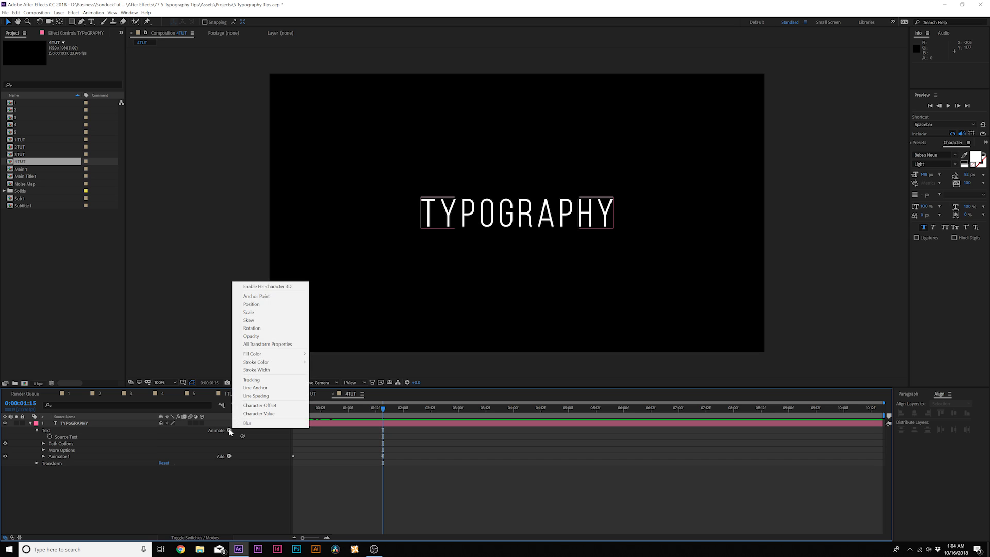
left_click(249, 313)
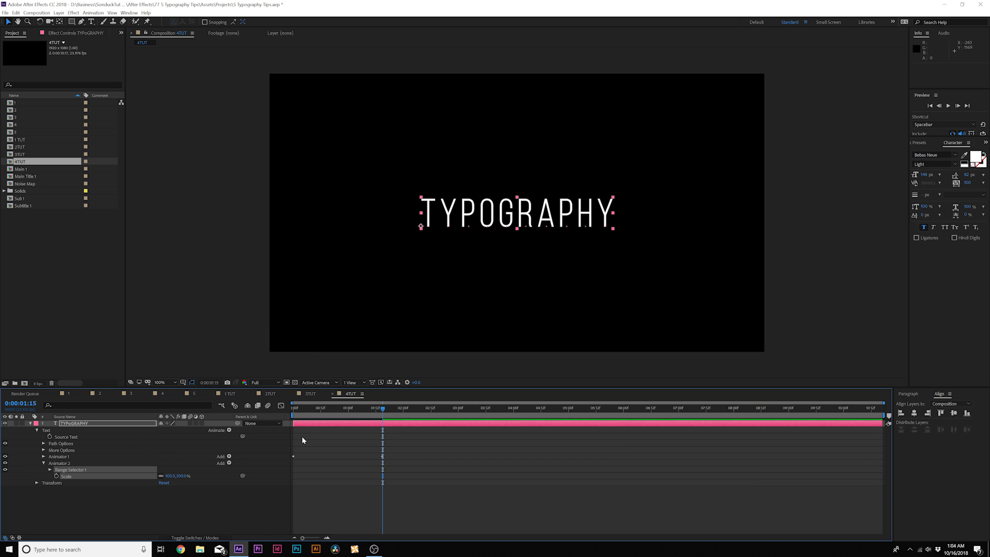
left_click_drag(171, 477, 179, 475)
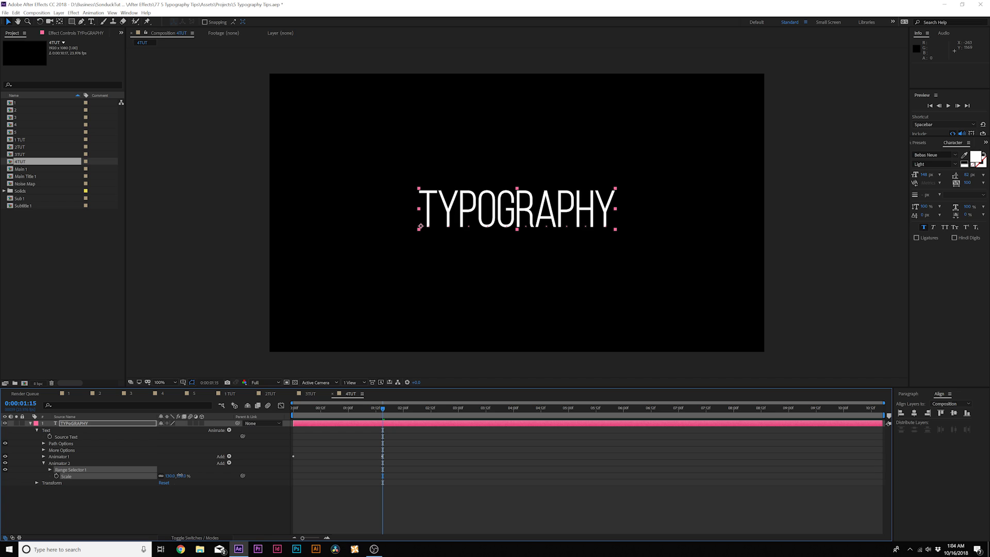
left_click_drag(383, 408, 292, 417)
key("space")
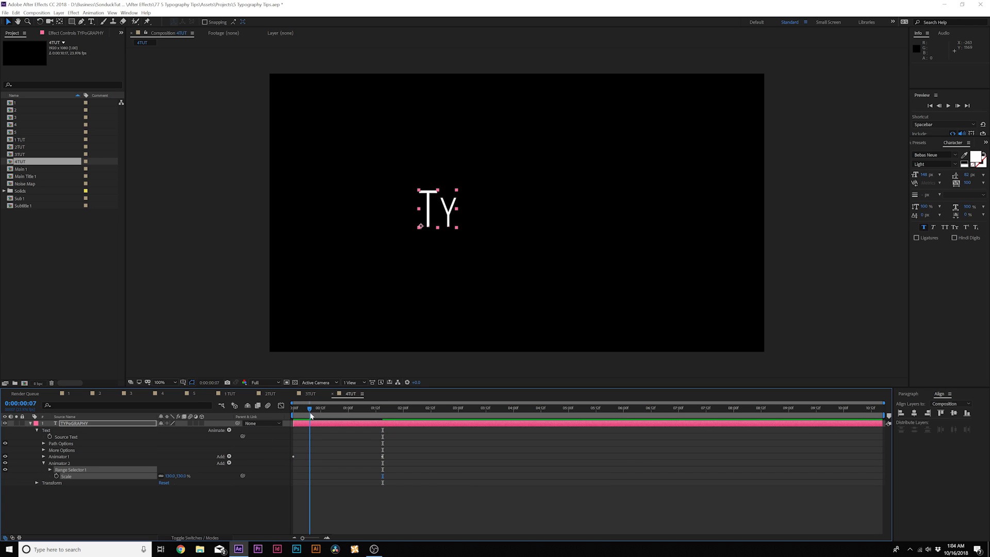
Keyframe Animator 2's Range Selector Start from 0% at 0:08 to 100% at about 1:22, and preview with the work area ending at 2:03.
left_click(50, 470)
left_click(63, 476)
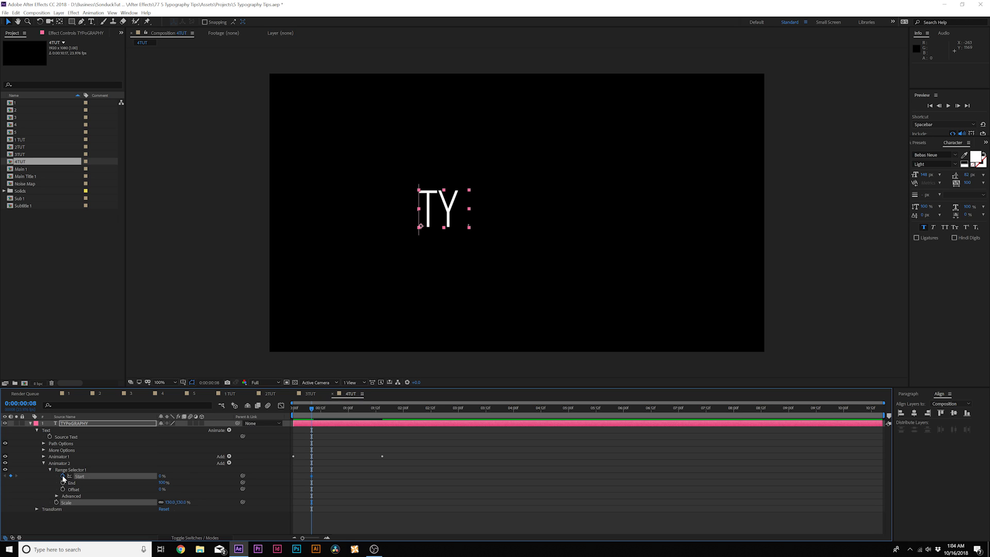
left_click_drag(338, 410, 400, 412)
left_click_drag(160, 476, 196, 476)
key("space")
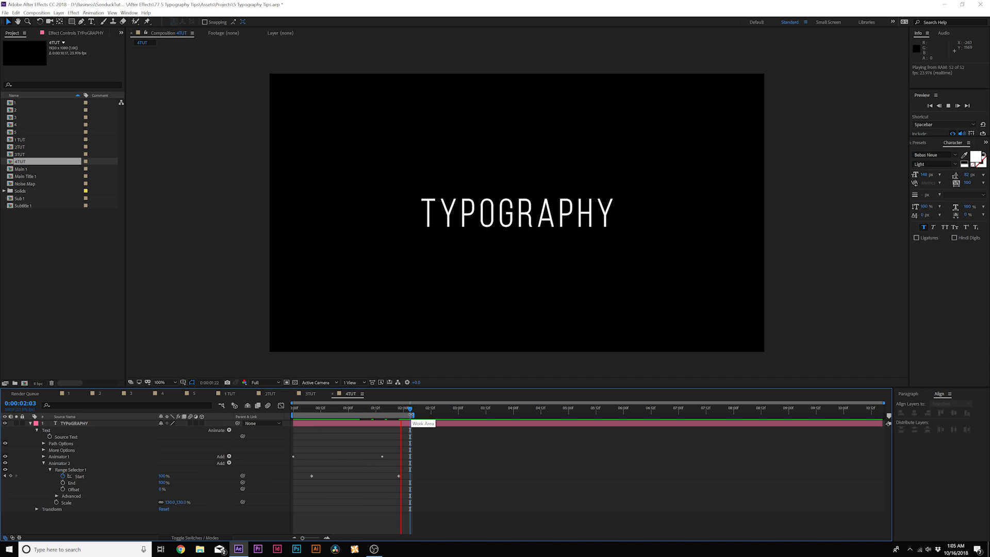
Add a Position property to Animator 1 of the TYPOGRAPHY text, offset it vertically and preview the per-character animation.
left_click(44, 464)
left_click(43, 457)
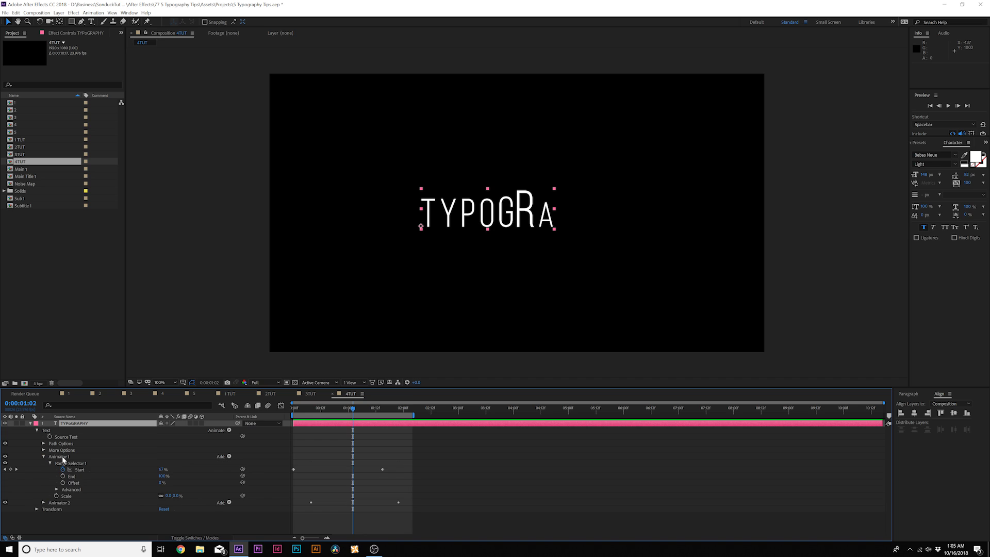
left_click(59, 457)
left_click(229, 430)
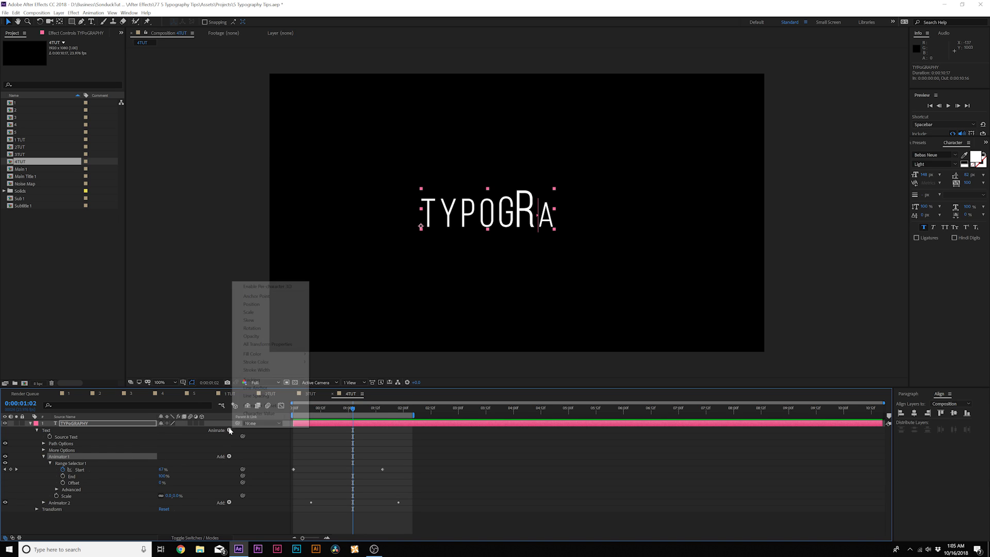
left_click(252, 307)
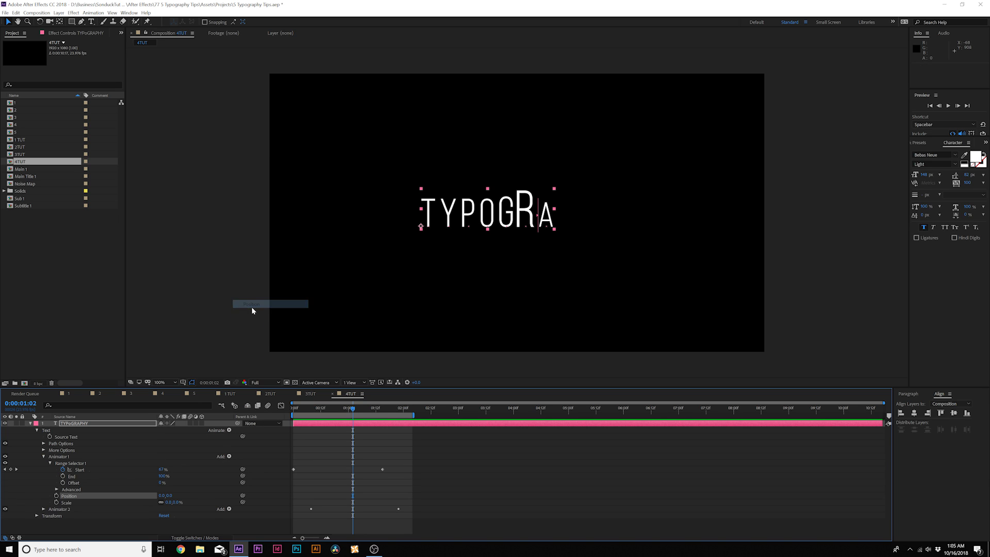
left_click_drag(171, 497, 410, 416)
key("space")
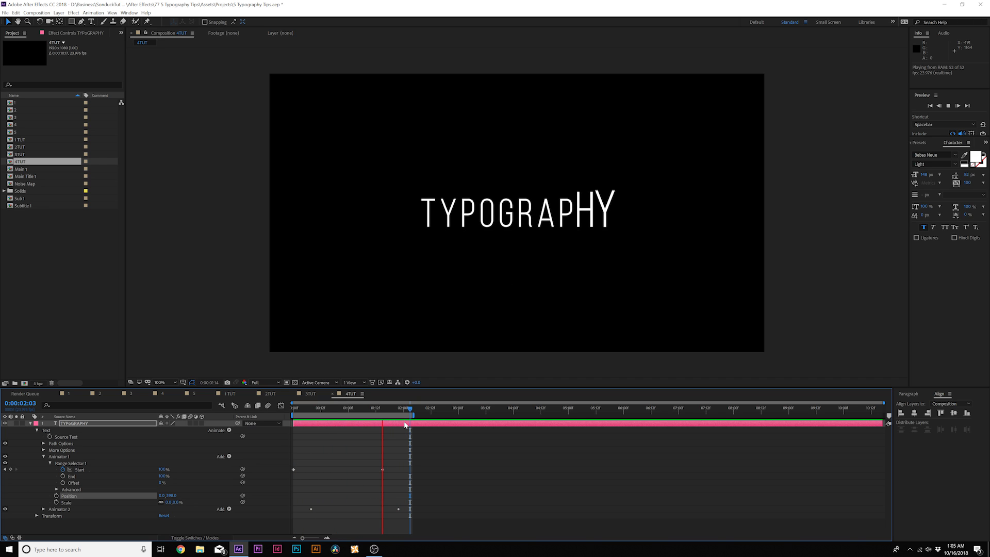
left_click(229, 430)
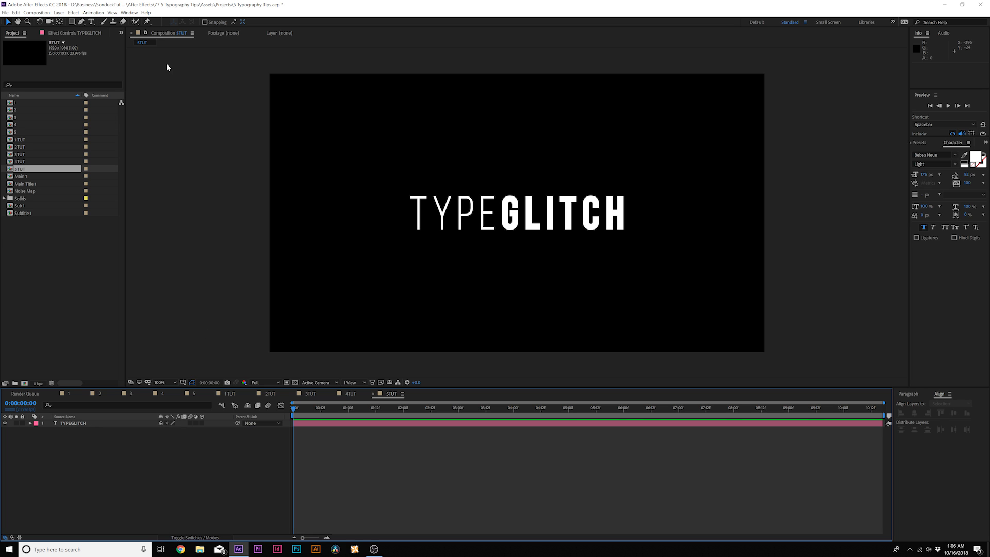
Create a black 1920 x 1080 solid named Glitch above the TYPEGLITCH text.
left_click(59, 13)
mouse_move(129, 22)
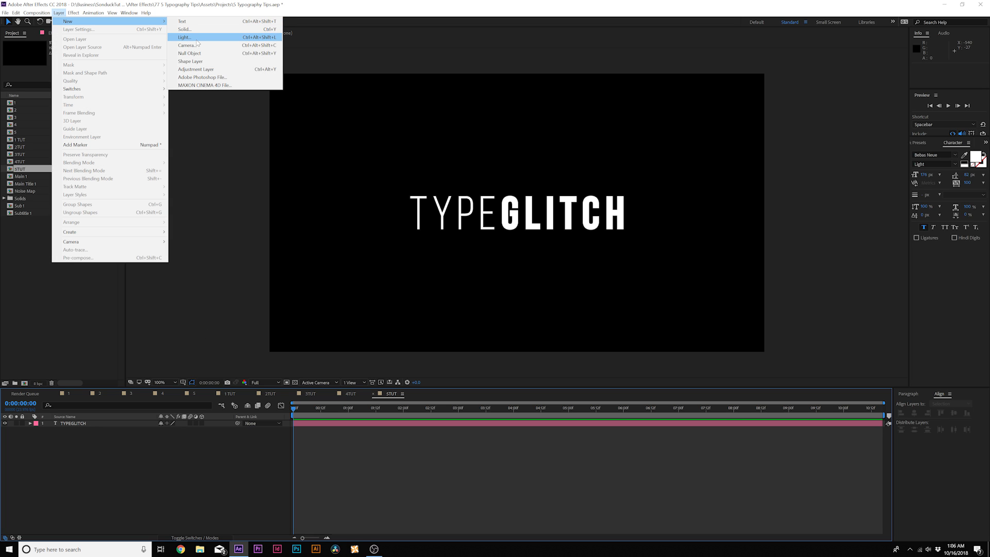
left_click(184, 30)
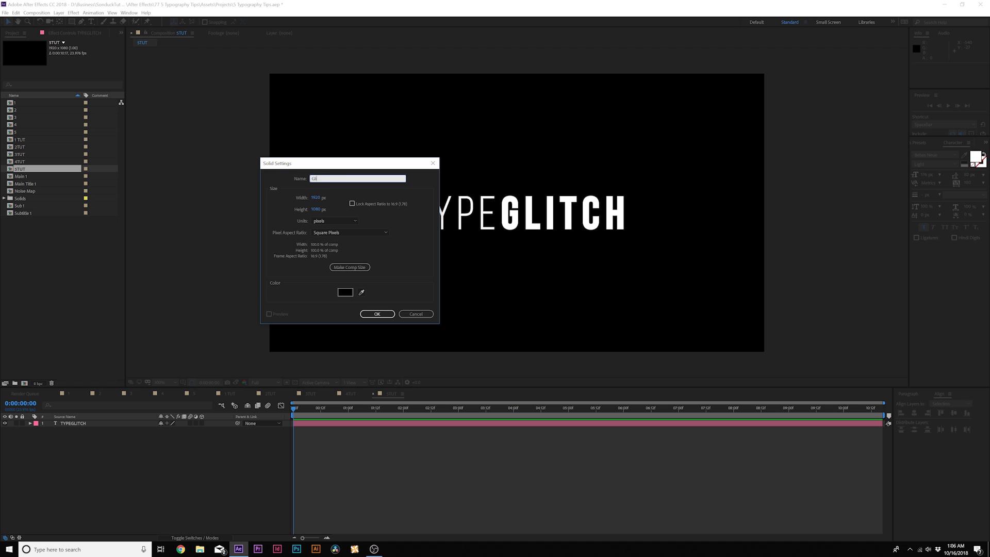
key("Return")
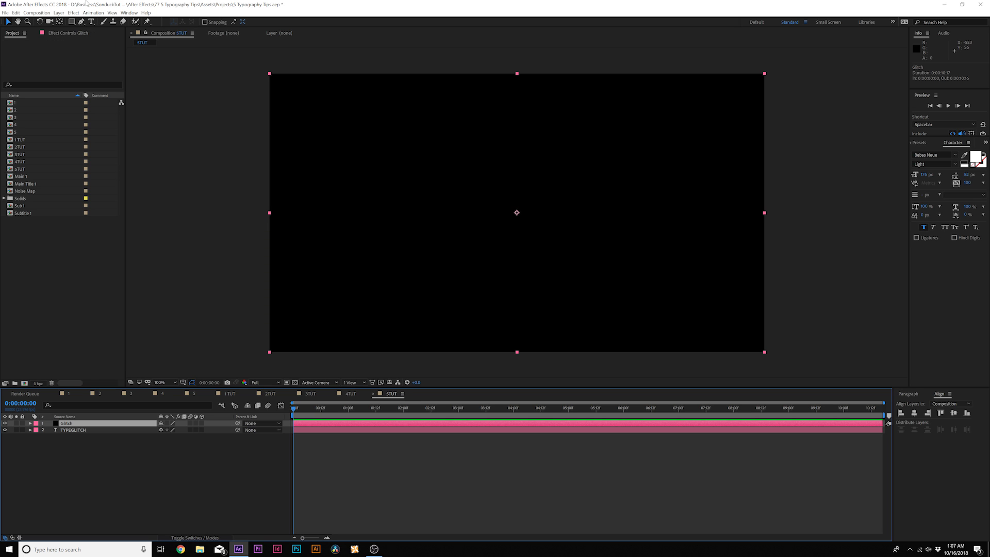
Apply Fractal Noise to the Glitch solid with the Block noise type and a complexity of 1.
left_click(73, 13)
mouse_move(155, 143)
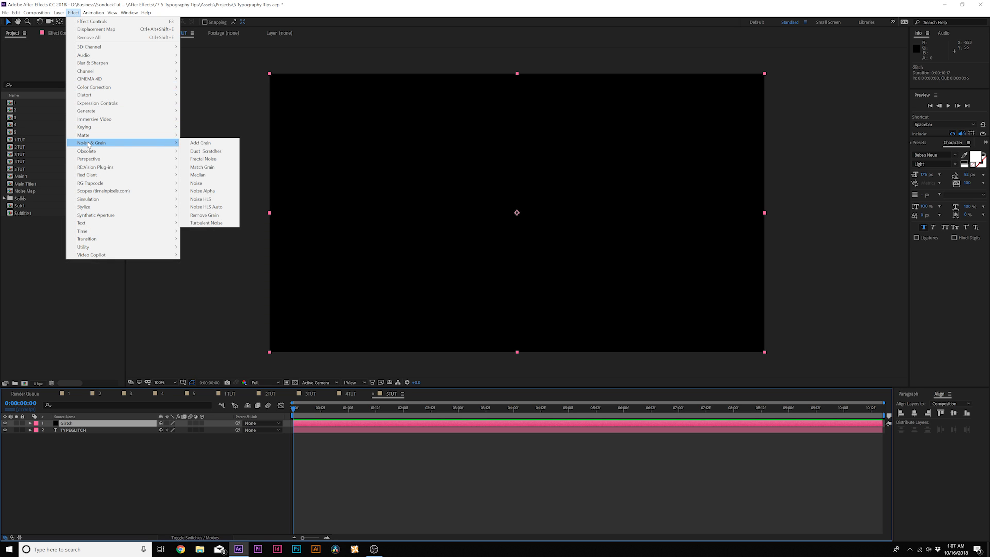
left_click(209, 159)
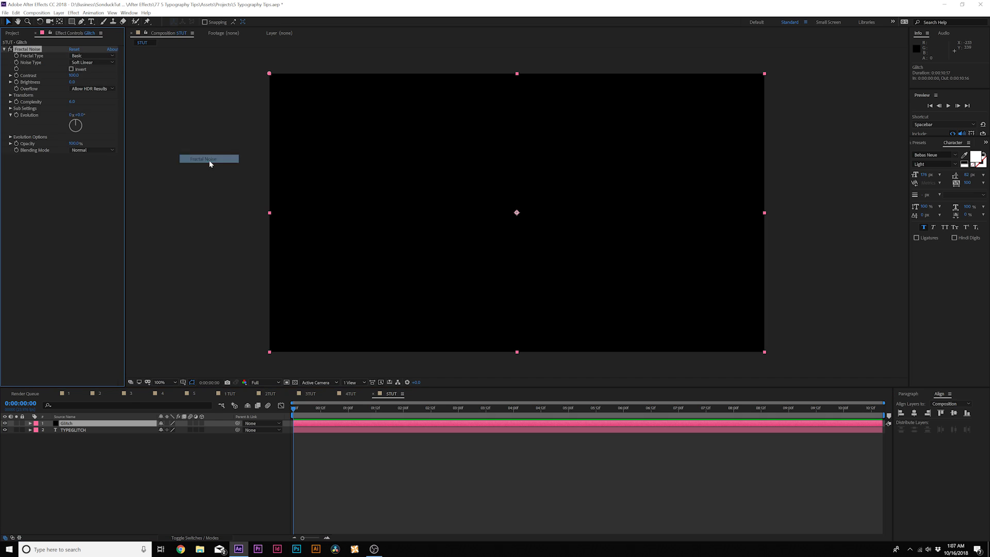
left_click(90, 62)
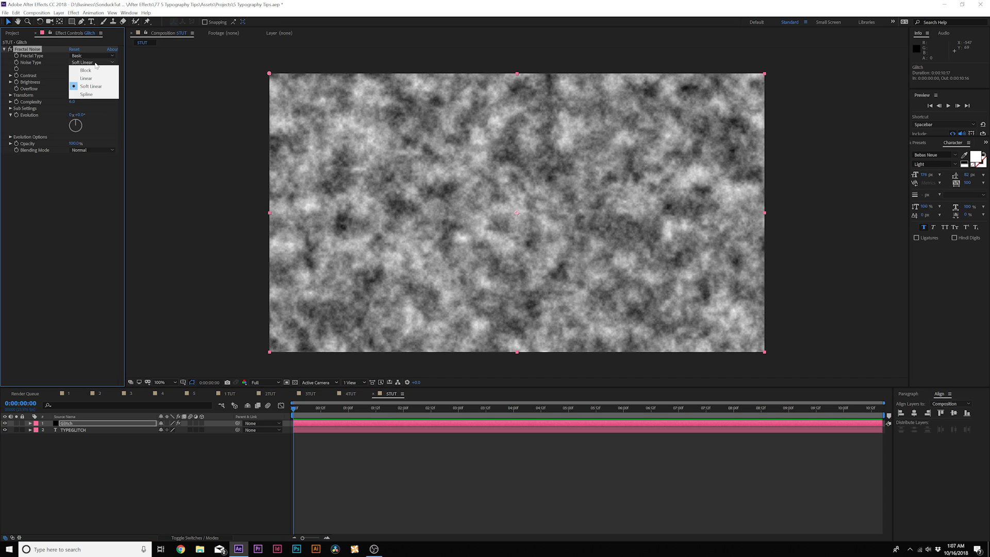
left_click(80, 72)
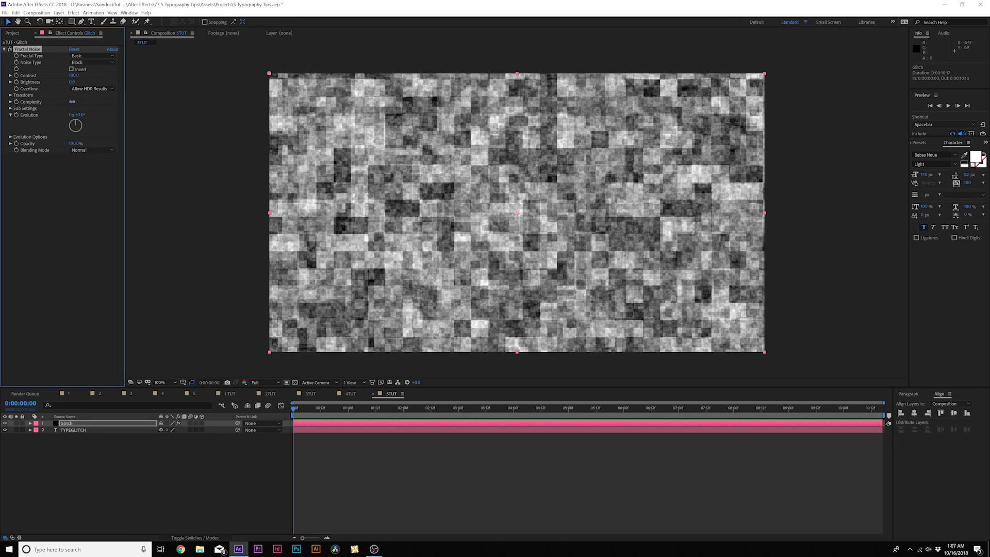
key("Return")
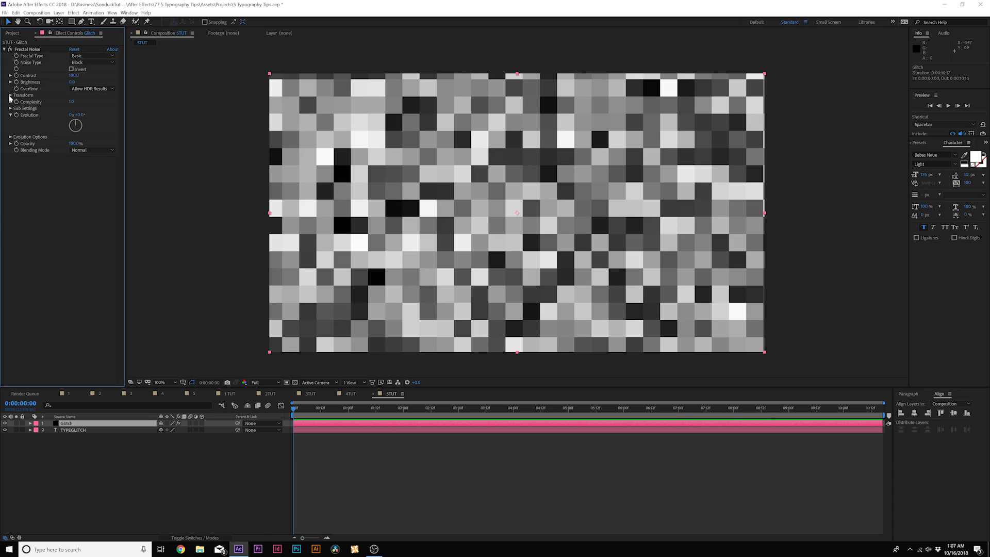
Turn off Uniform Scaling for the noise, set its scale width to about 983 and height to about 33, and lower the brightness.
left_click(10, 96)
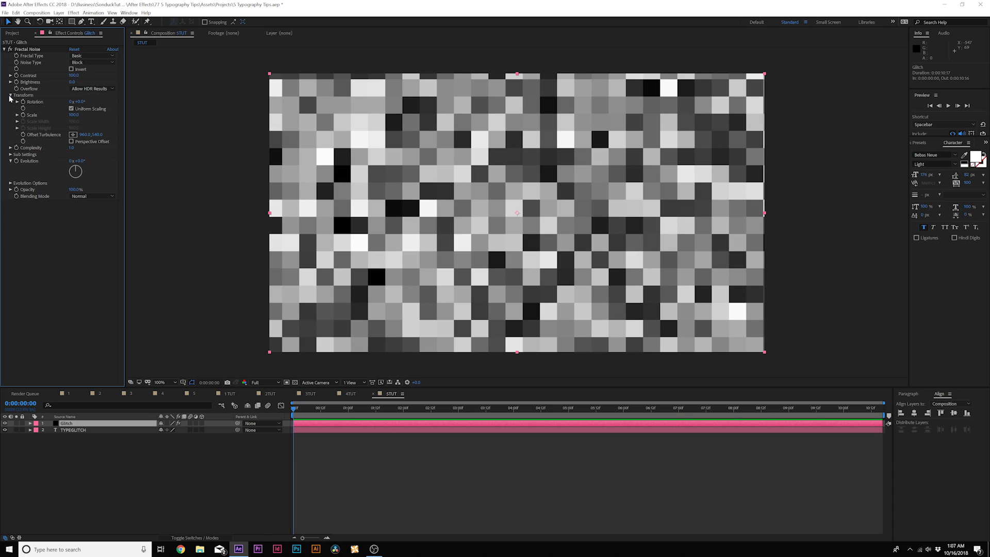
left_click(72, 109)
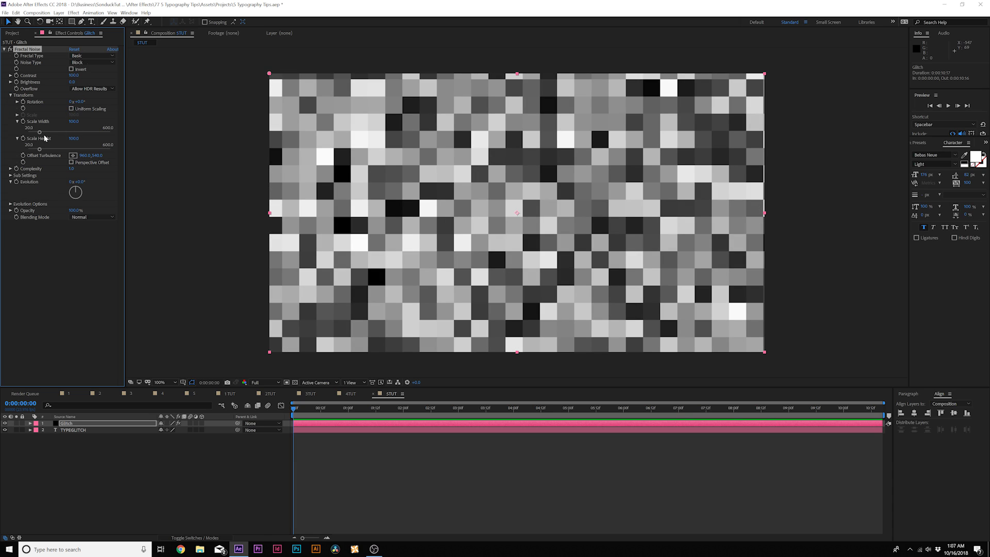
left_click_drag(40, 133, 30, 150)
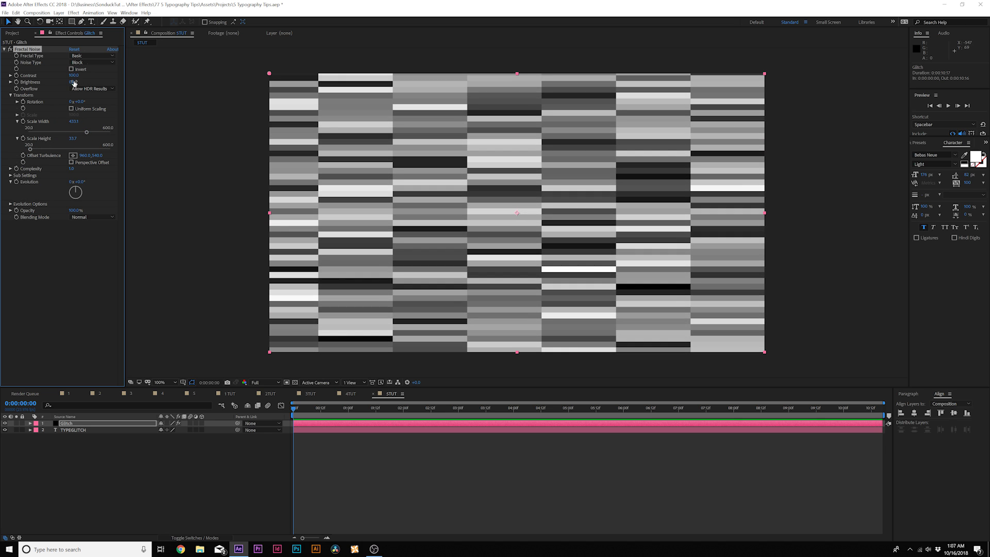
left_click_drag(72, 82, 49, 86)
left_click_drag(87, 133, 149, 132)
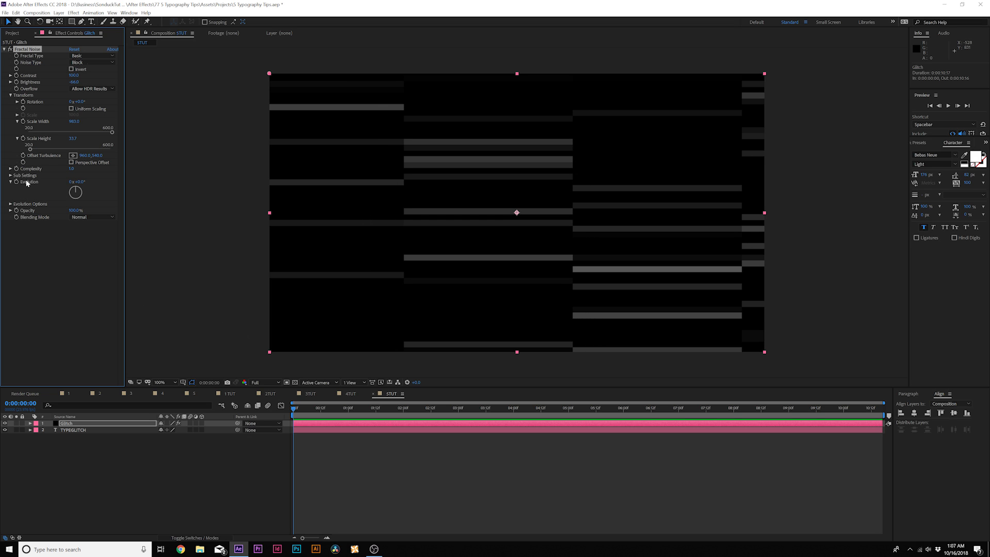
Keyframe the Fractal Noise Evolution from 0° at 0:00 to about 1x+4° at 10:16 and check the motion at the start.
left_click_drag(369, 414, 881, 413)
left_click_drag(83, 182, 227, 186)
left_click(301, 473)
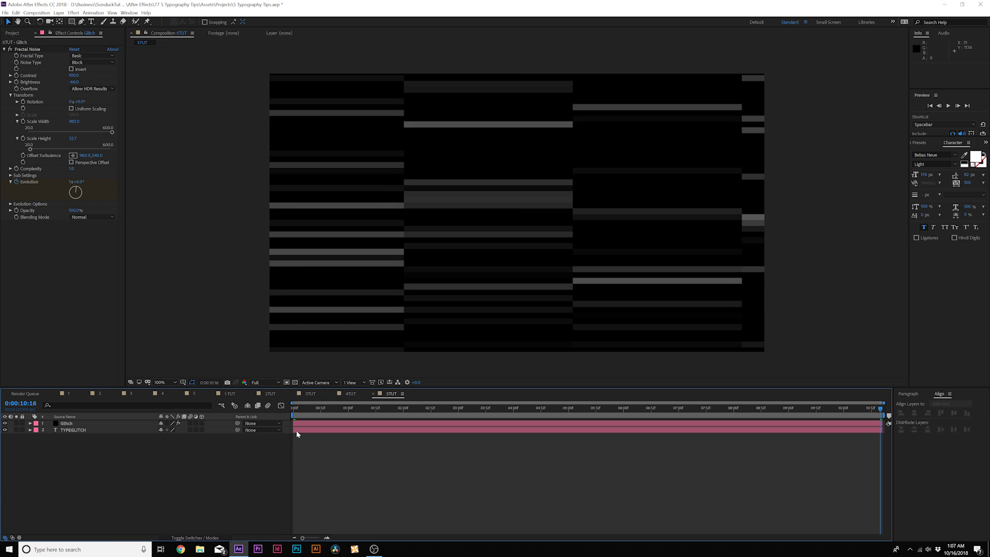
mouse_move(296, 412)
left_mouse_down()
mouse_move(506, 410)
mouse_move(303, 410)
left_mouse_up()
Pre-compose the Glitch layer as Glitch Map, moving all attributes into the new composition.
left_click(75, 423)
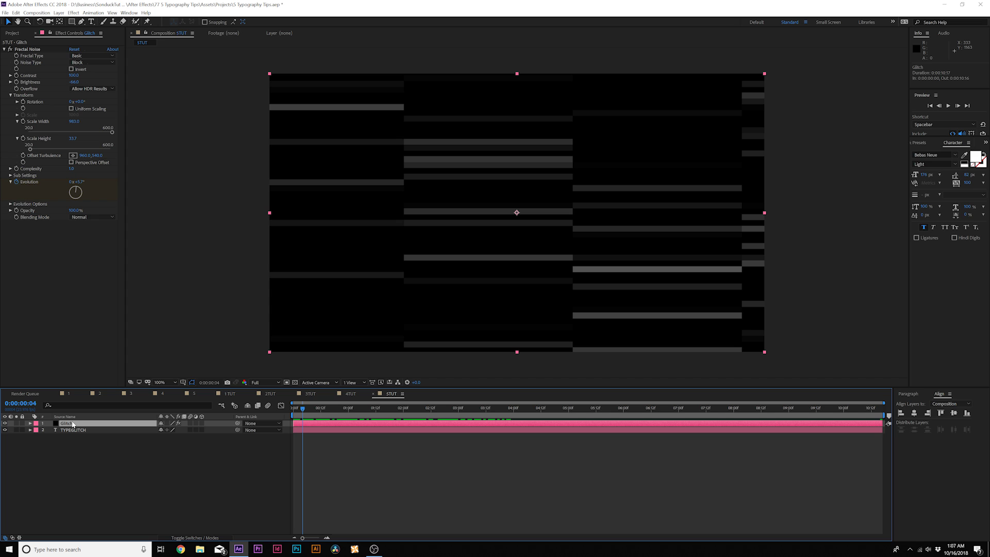
key("ctrl+shift+c")
type("G")
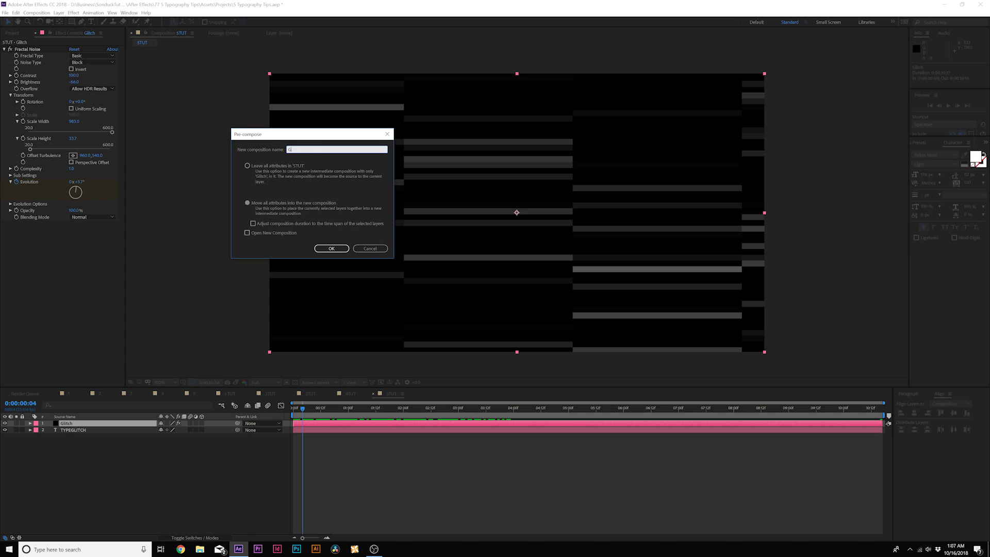
type("litch Map")
key("Return")
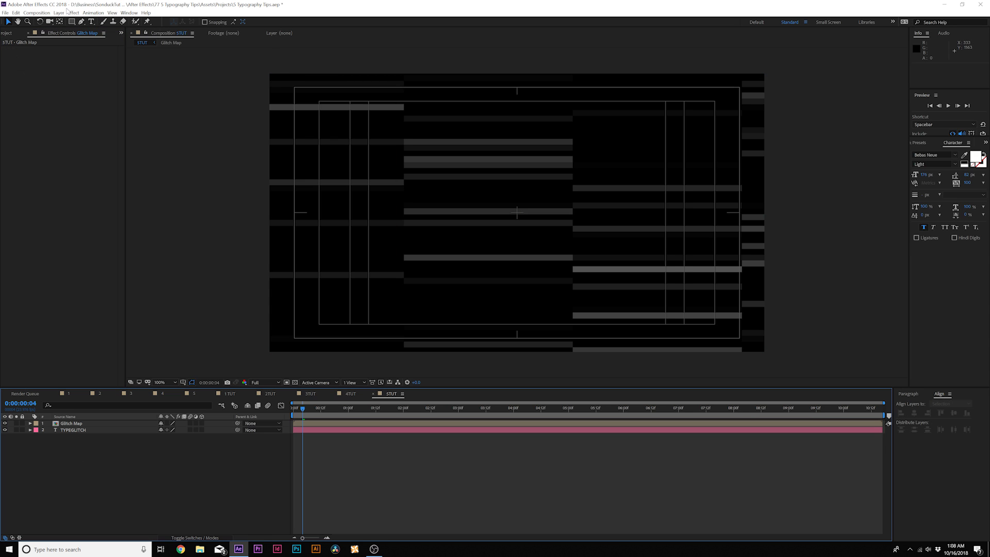
Create an adjustment layer between Glitch Map and the TYPEGLITCH text, and hide the Glitch Map layer.
left_click(59, 13)
mouse_move(66, 22)
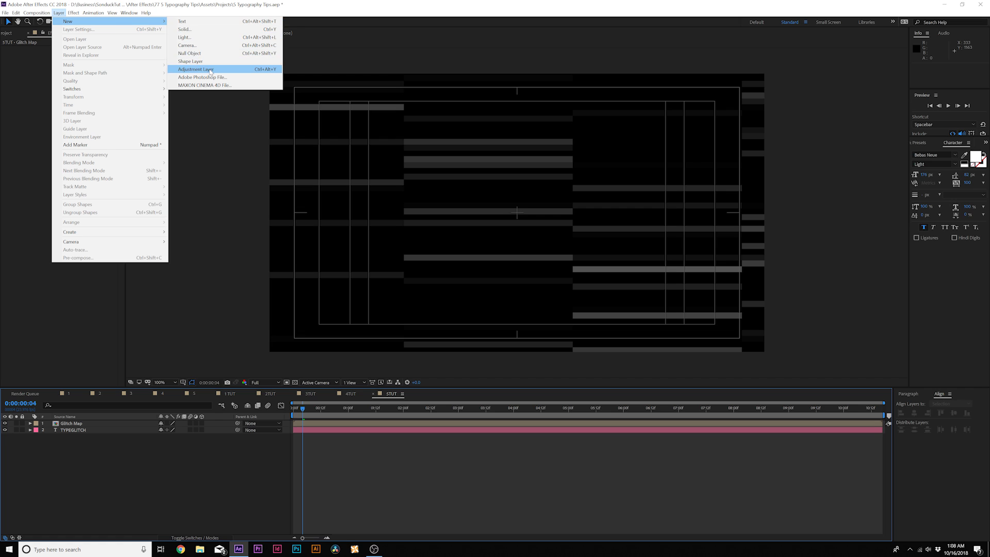
left_click(204, 70)
left_click_drag(72, 424, 70, 437)
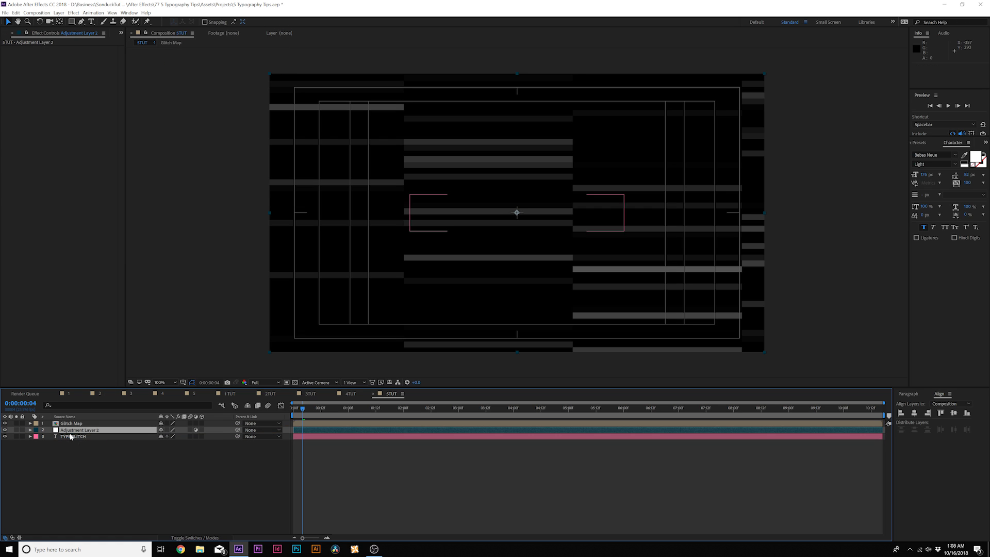
left_click(4, 424)
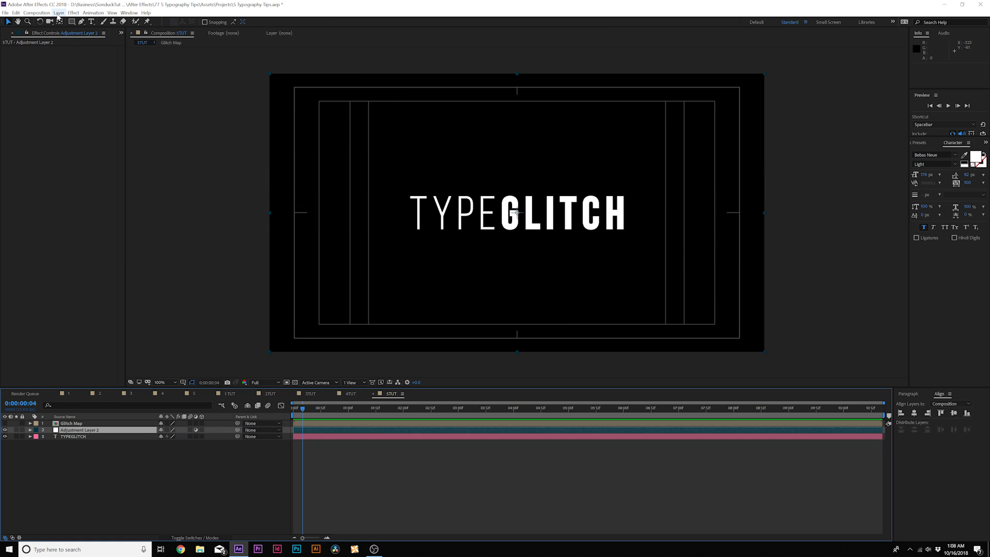
Apply a Displacement Map effect to the adjustment layer and use Glitch Map as its displacement map layer.
left_click(73, 13)
mouse_move(98, 94)
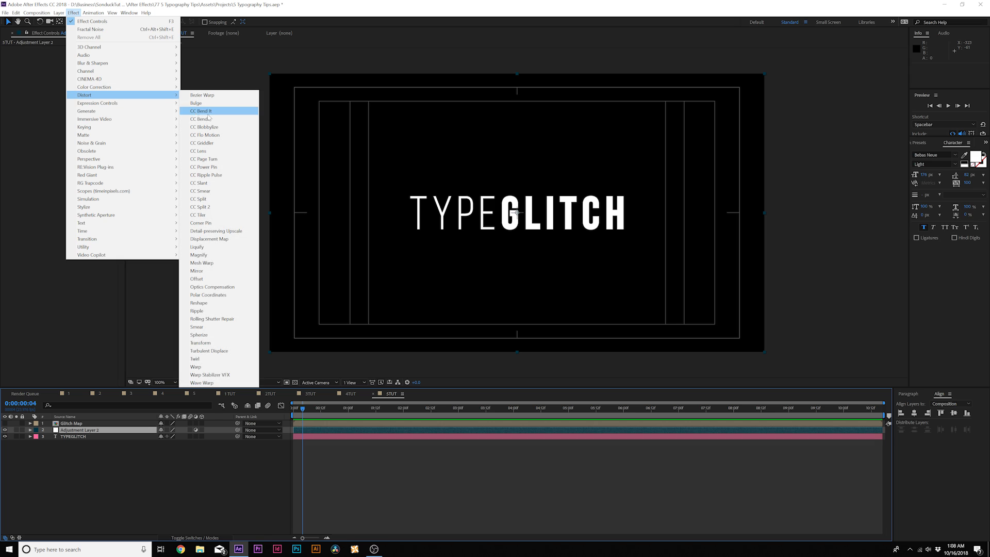
left_click(209, 239)
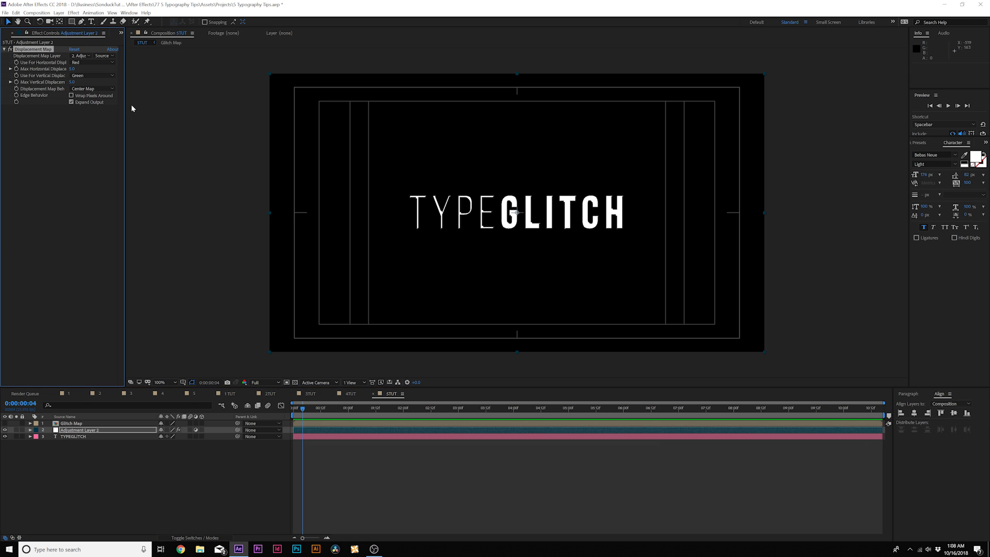
left_click(86, 57)
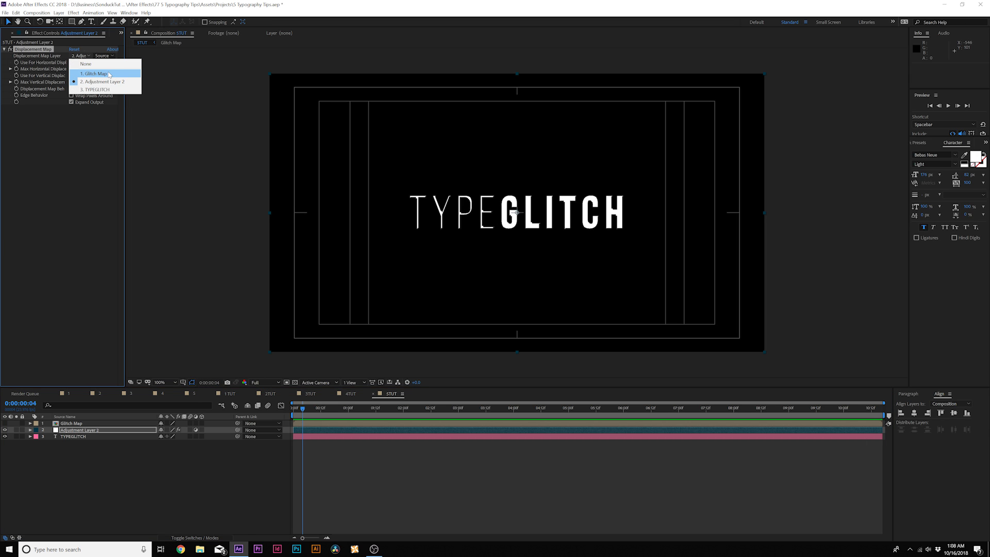
left_click(105, 75)
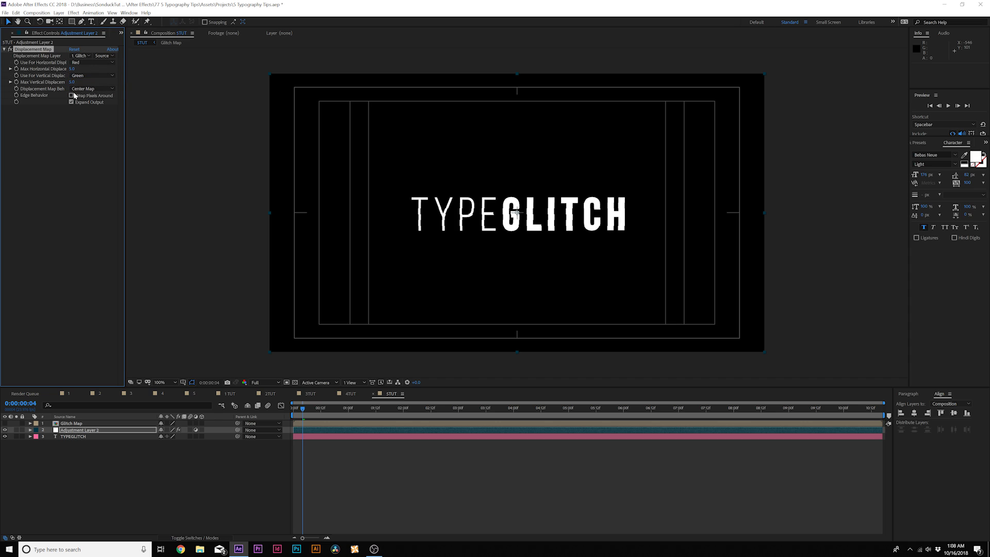
Hide the title-safe guides and raise the Displacement Map's Max Horizontal Displacement to 17.
key("semicolon")
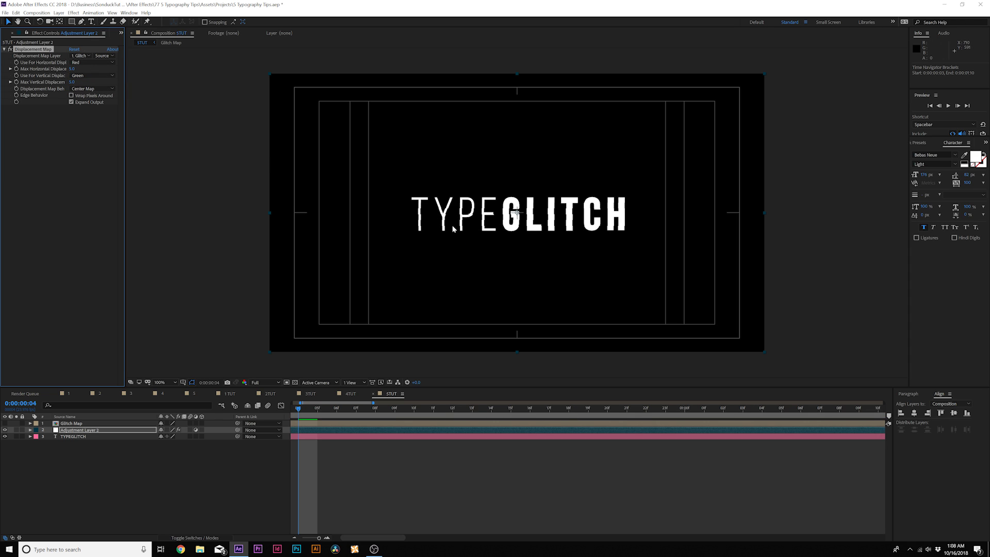
key("apostrophe")
key("semicolon")
key("Home")
left_click_drag(71, 68, 79, 68)
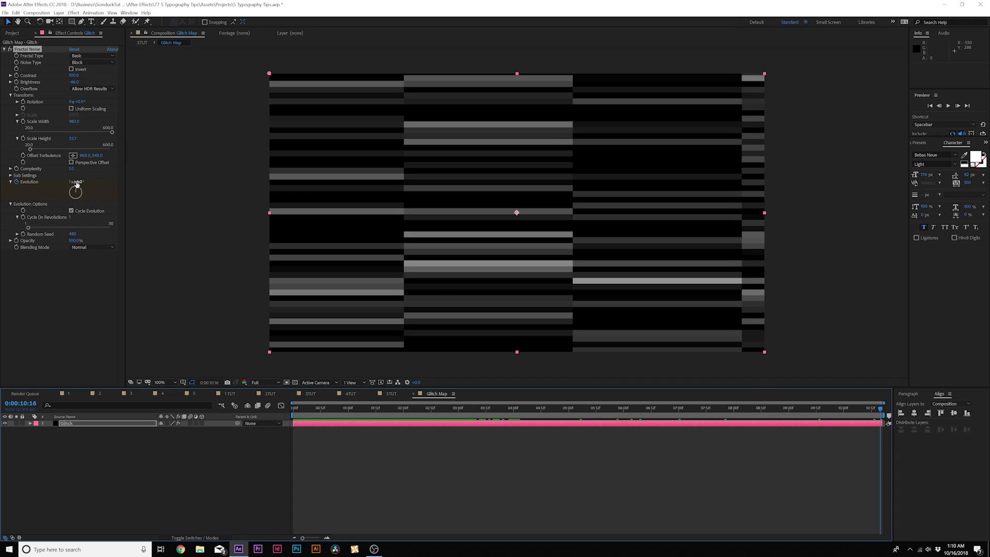
Increase the Fractal Noise Evolution revolutions at 10:16 in the Glitch Map composition, and preview the glitch in the 5TUT composition.
left_click_drag(70, 182, 72, 182)
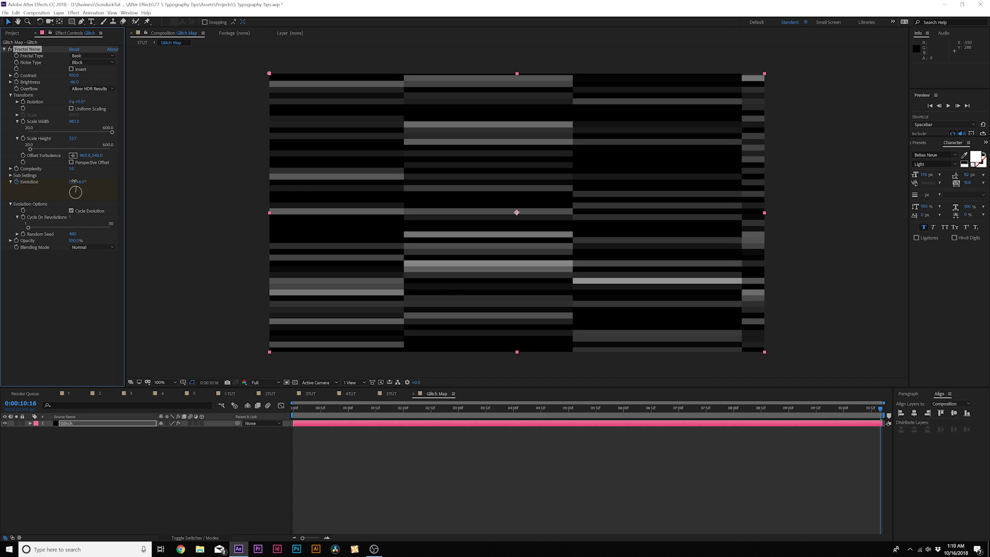
left_click(390, 394)
key("space")
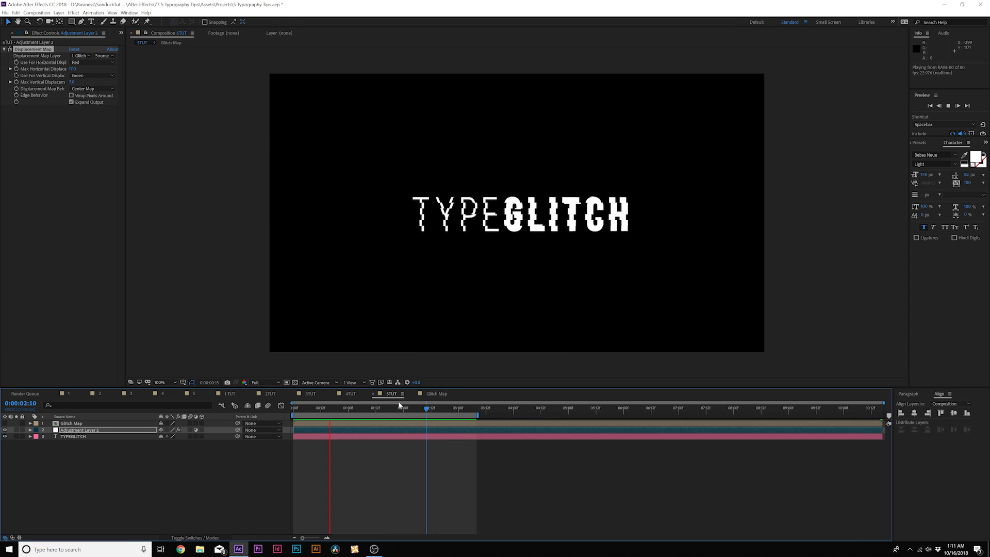
Keyframe Max Horizontal and Vertical Displacement from 17 and 7 at 1:02 to 0 at 1:20, and preview the glitch.
left_click(17, 70)
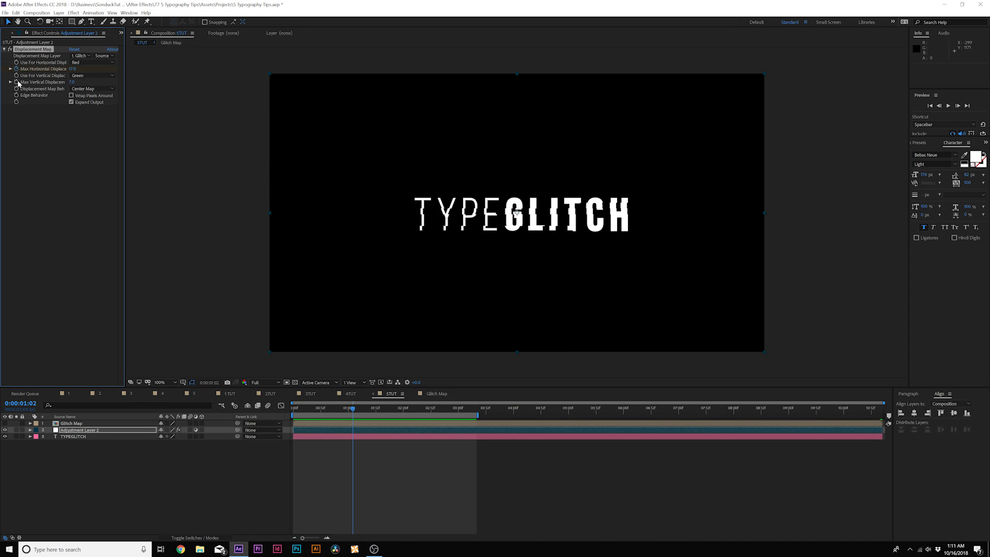
left_click_drag(365, 411, 394, 410)
left_click(73, 68)
type("0")
key("Return")
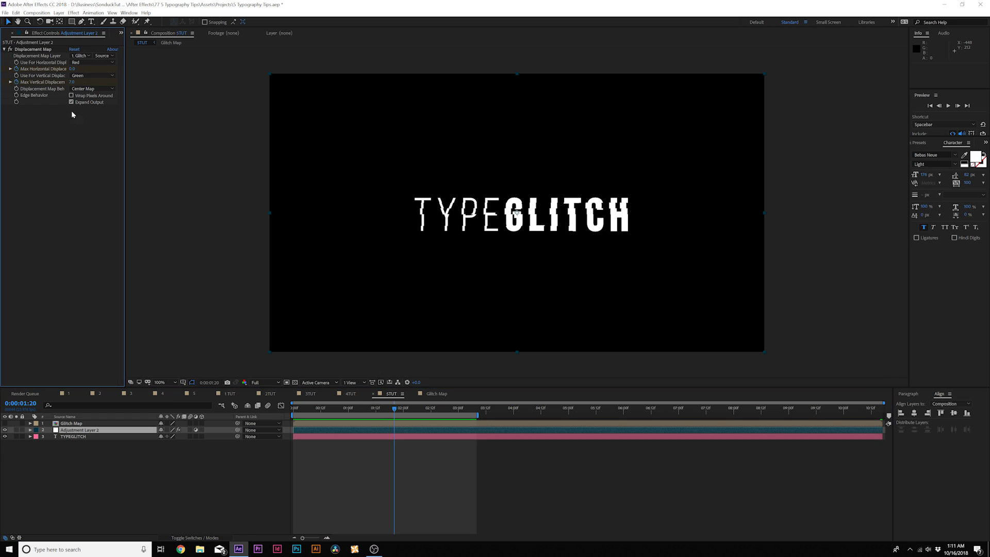
key("space")
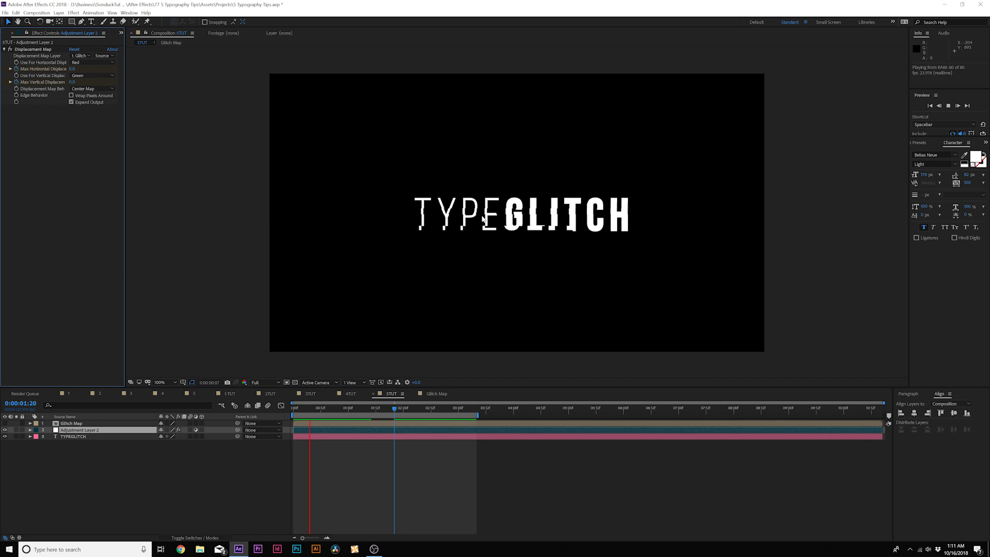